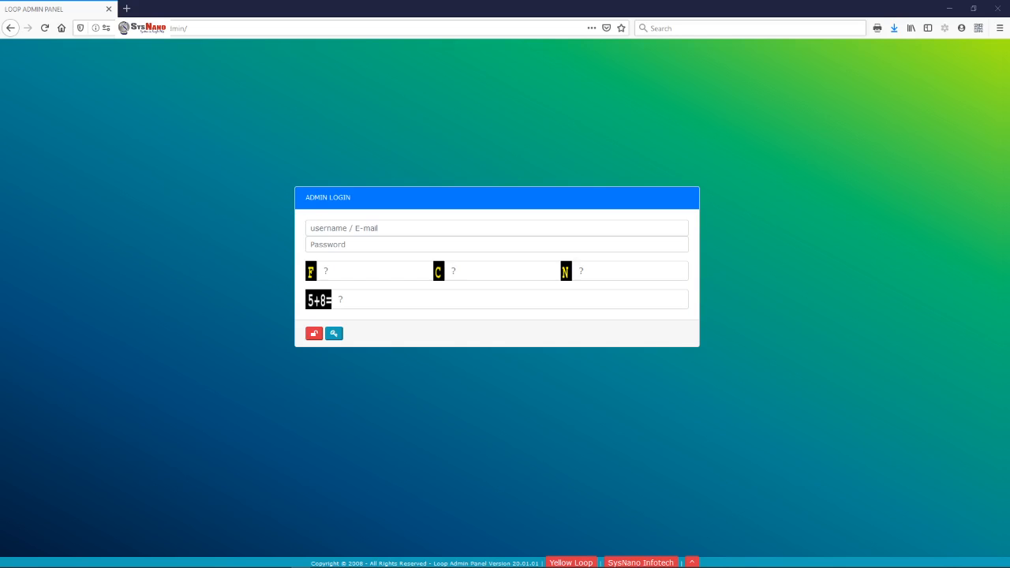
Fill in the administrator username and password from Firefox's saved login
left_click(319, 226)
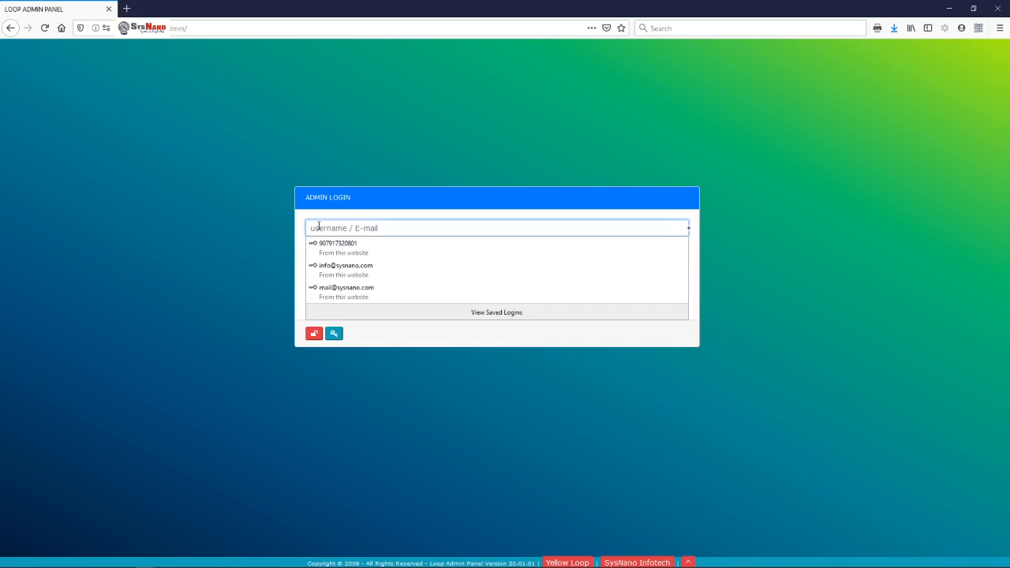
type("mail")
key("Down")
key("Return")
key("Tab")
Answer the captcha fields with 69, 52, 32 and 13, then log in
key("Tab")
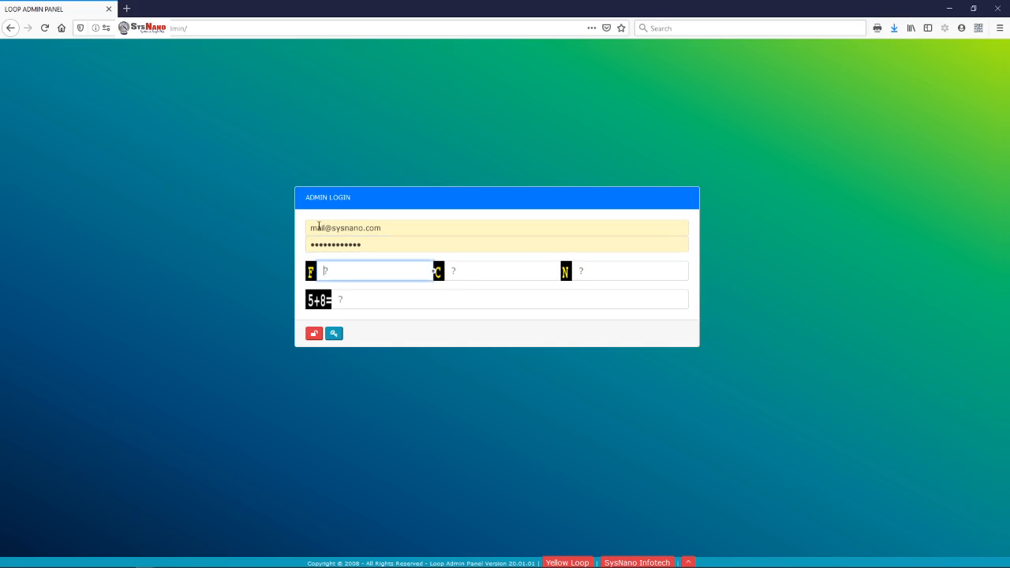
type("69")
key("Tab")
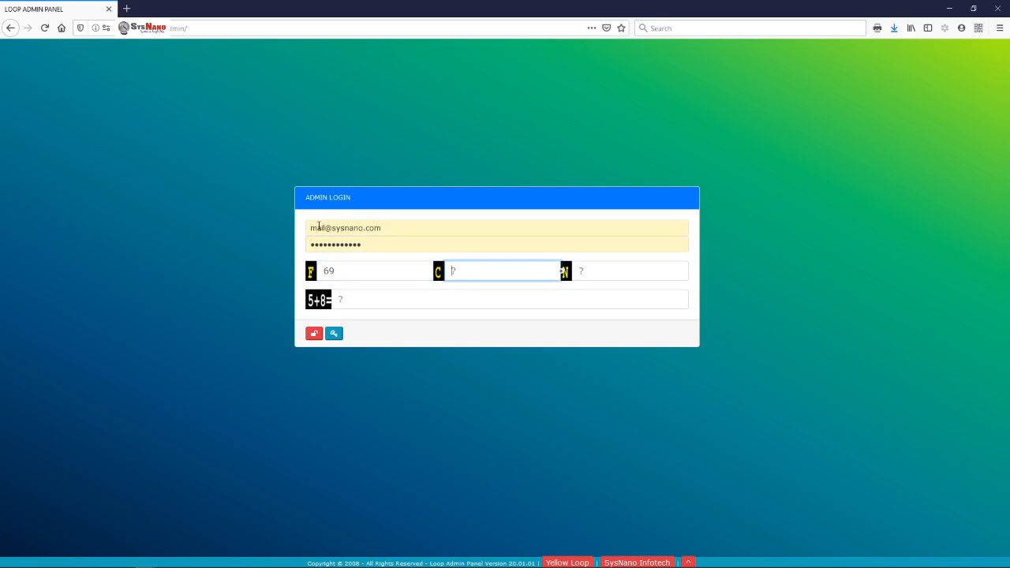
type("52")
key("Tab")
type("32")
key("Tab")
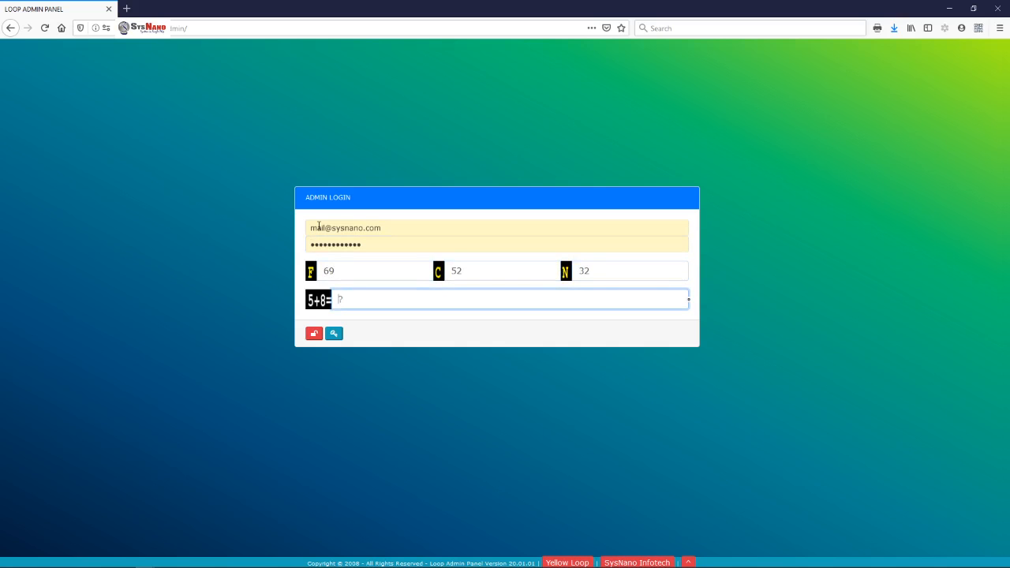
type("13")
key("Tab")
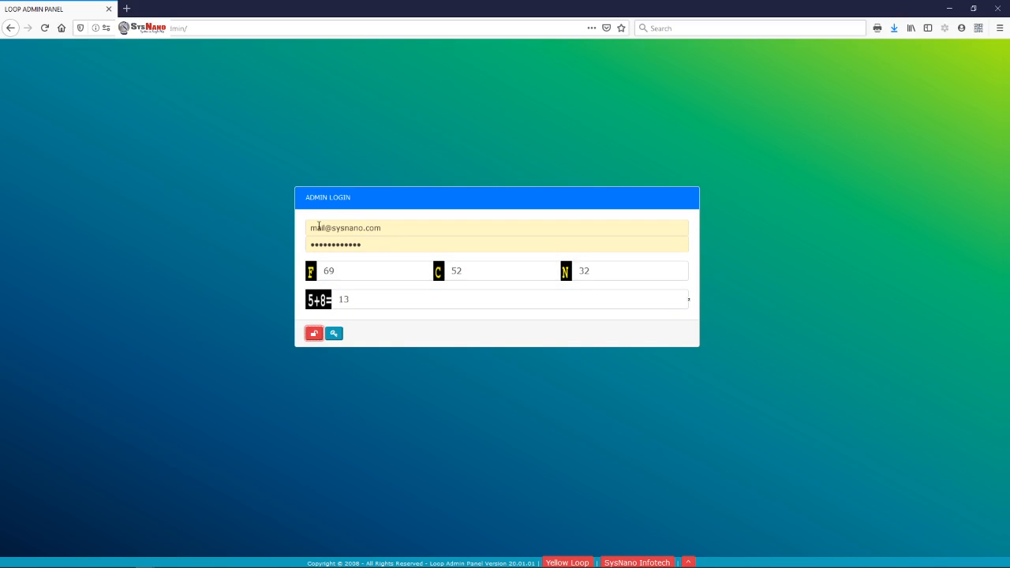
left_click(315, 333)
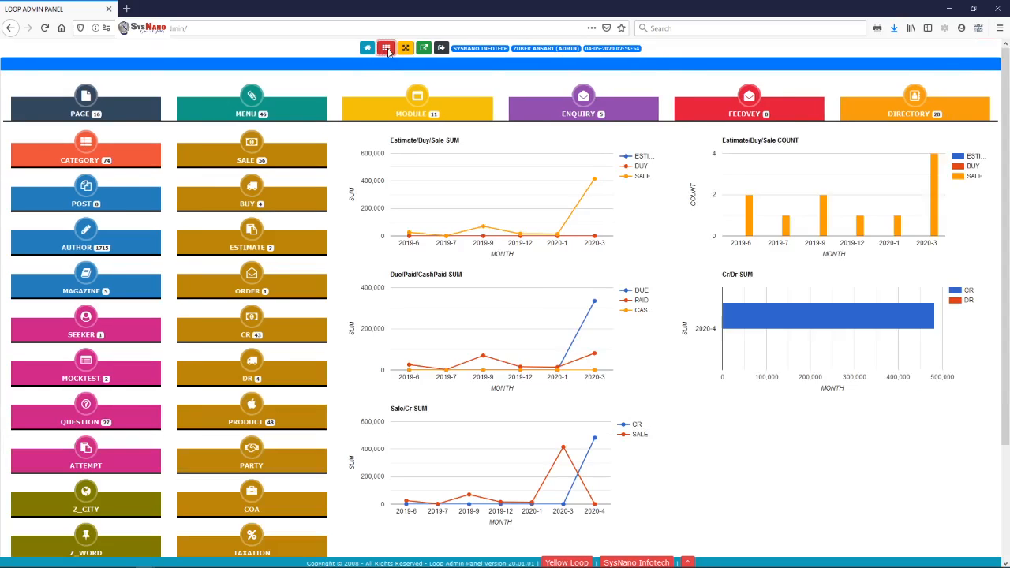
Look over the EBS sales and product lists, then start a new EBS sale invoice
left_click(390, 49)
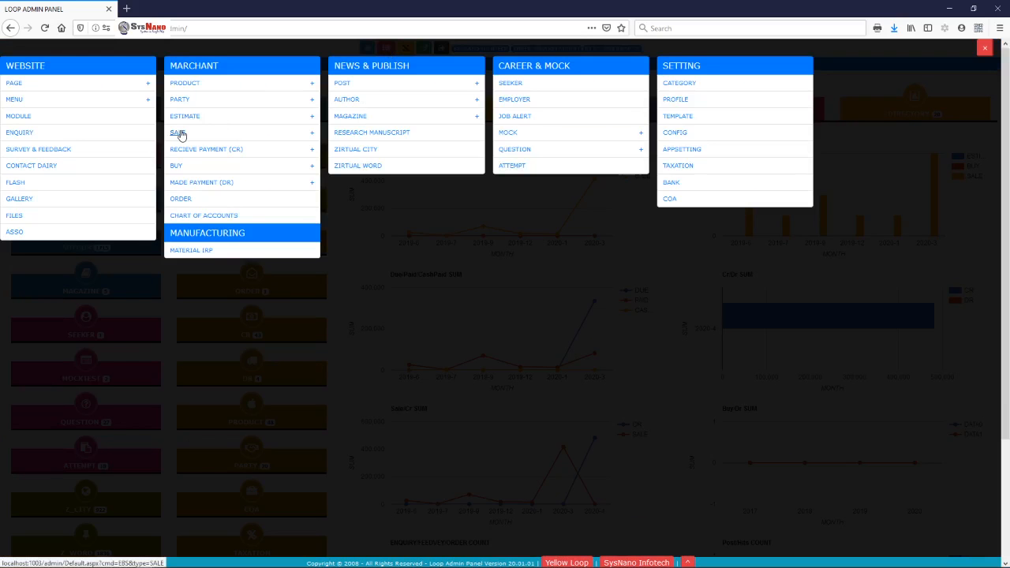
left_click(180, 134)
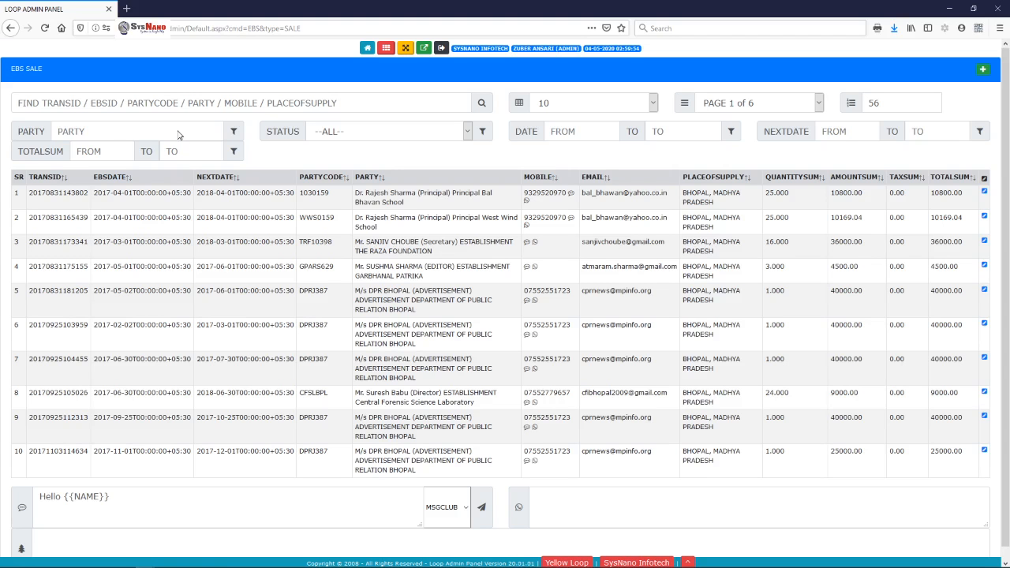
left_click(386, 48)
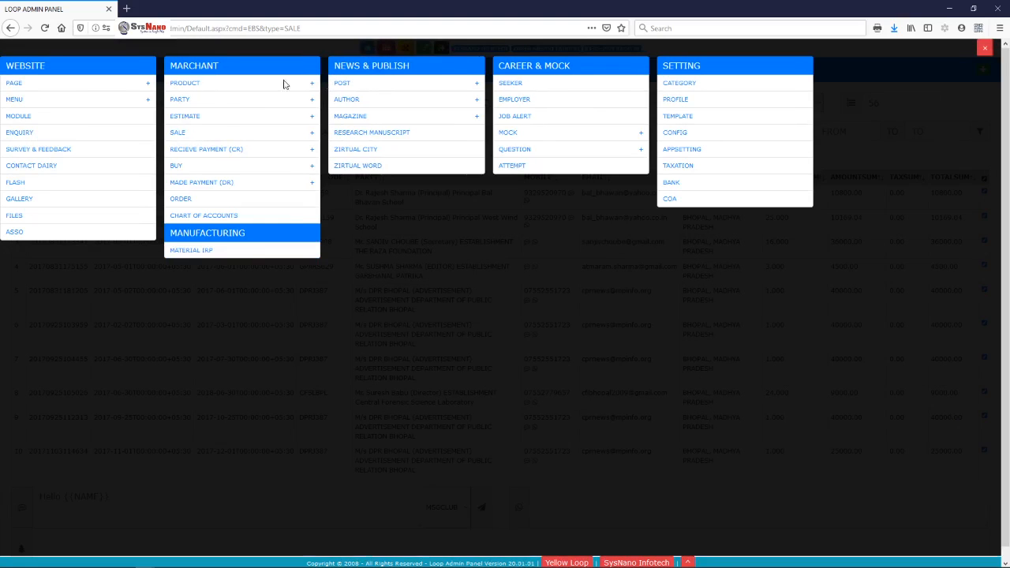
left_click(186, 84)
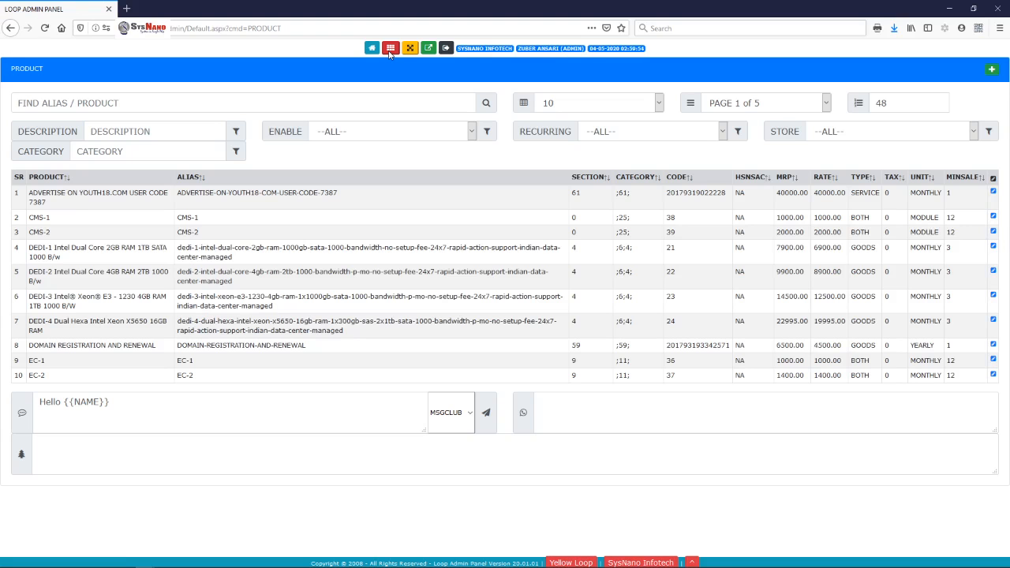
left_click(390, 49)
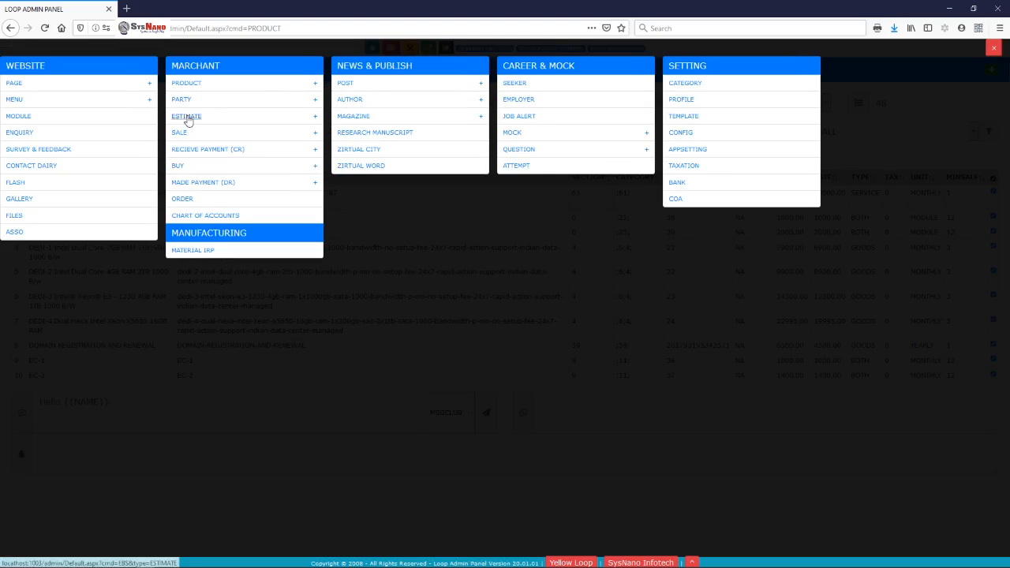
left_click(316, 136)
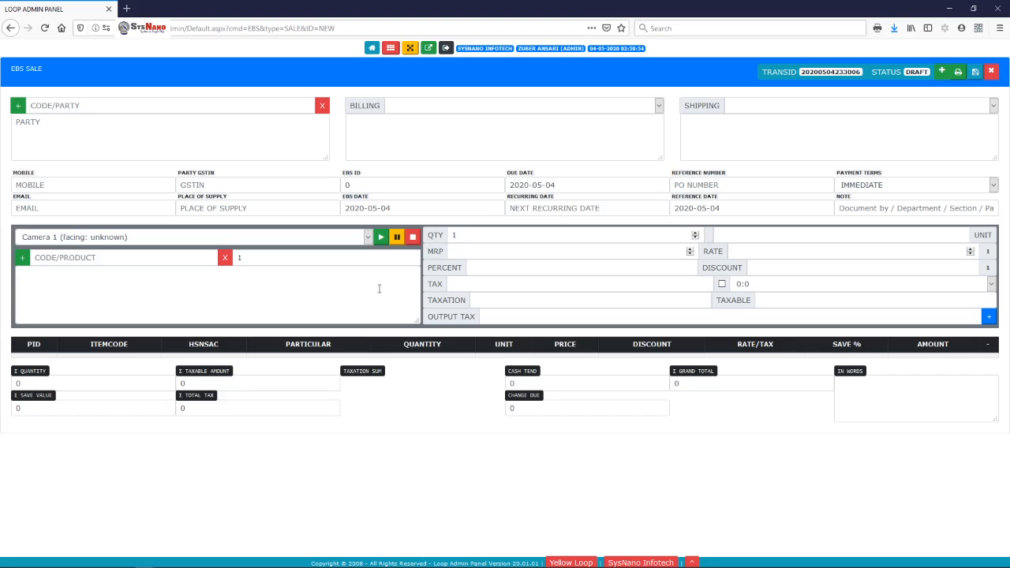
Search 'dire' and pick M/s RESELLER CLUB as party, accepting its billing and shipping addresses
left_click(224, 105)
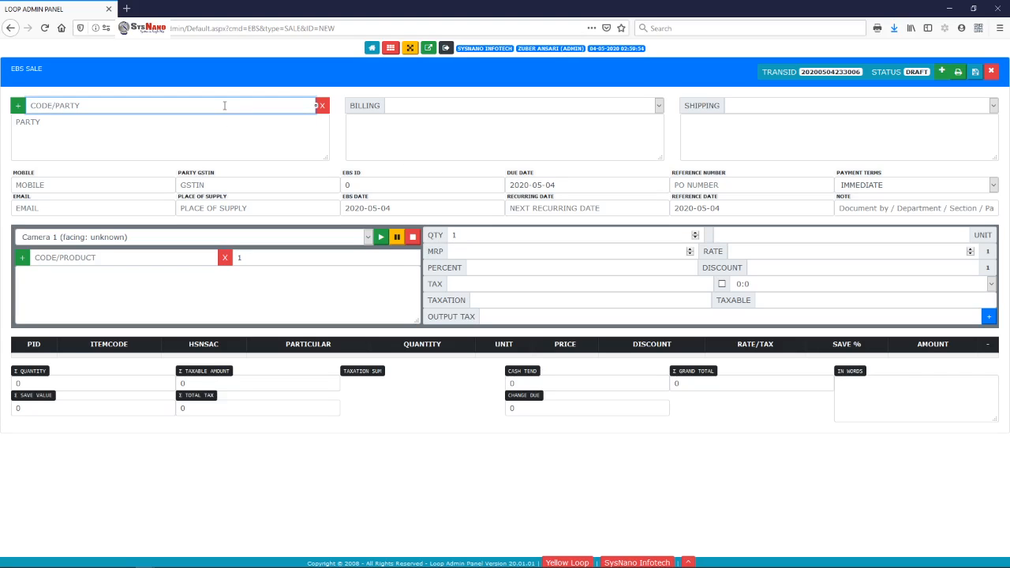
type("dire")
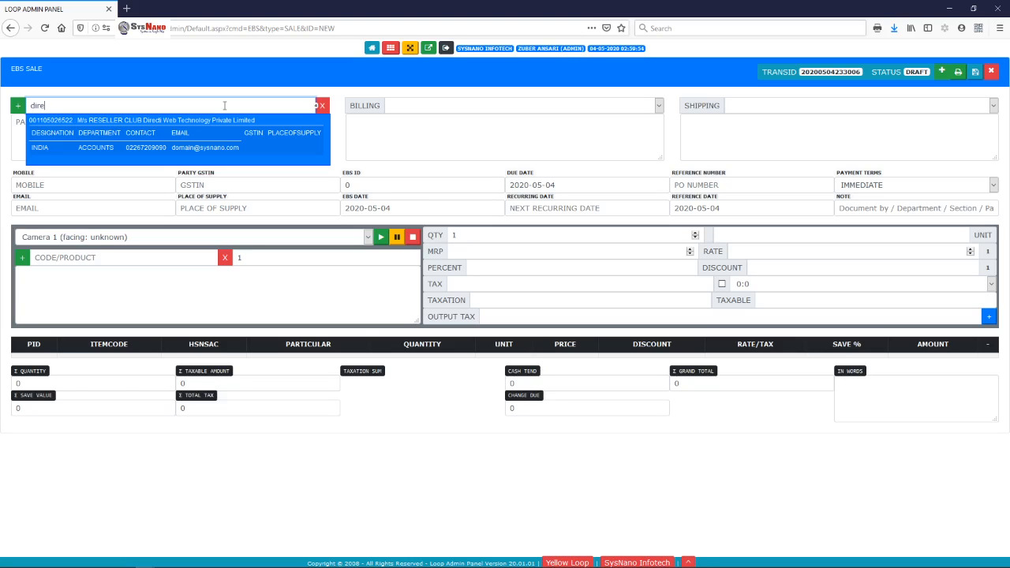
left_click(150, 136)
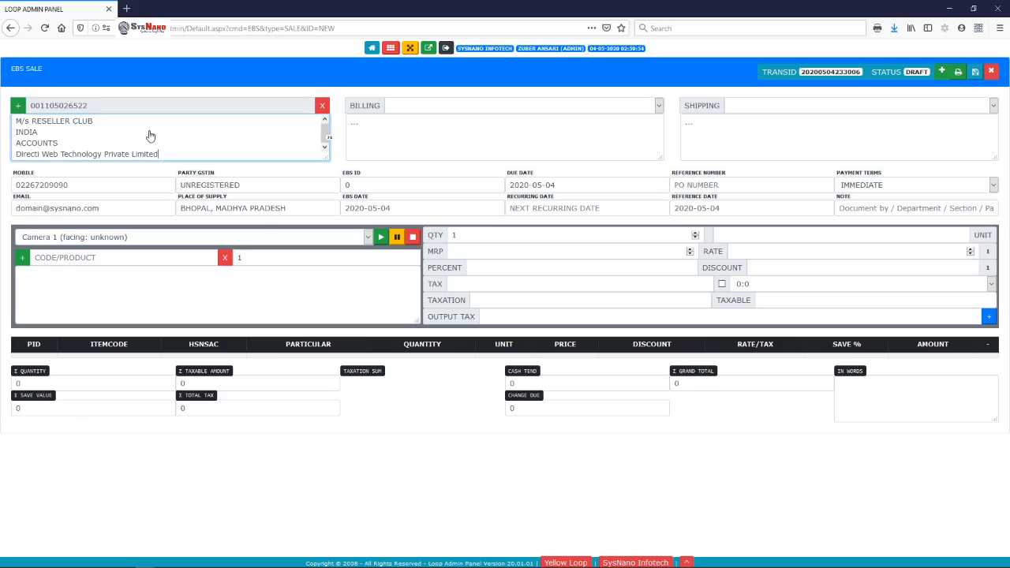
key("Tab")
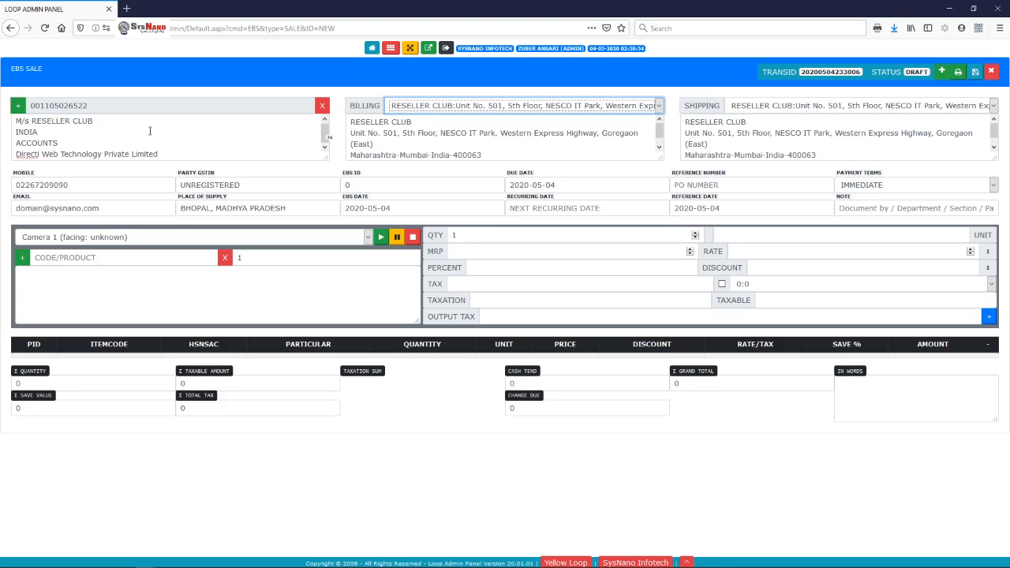
key("Tab")
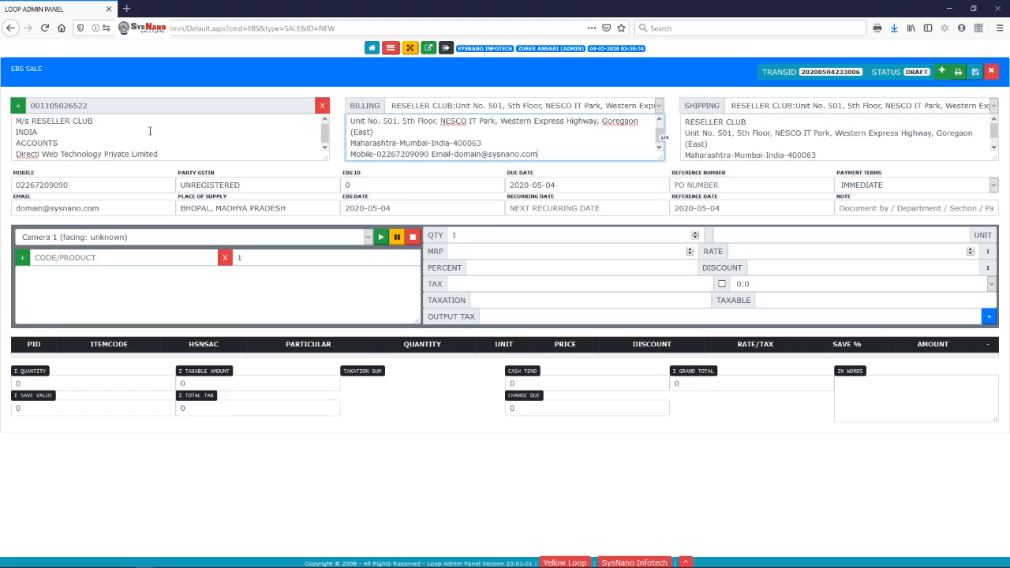
key("Tab")
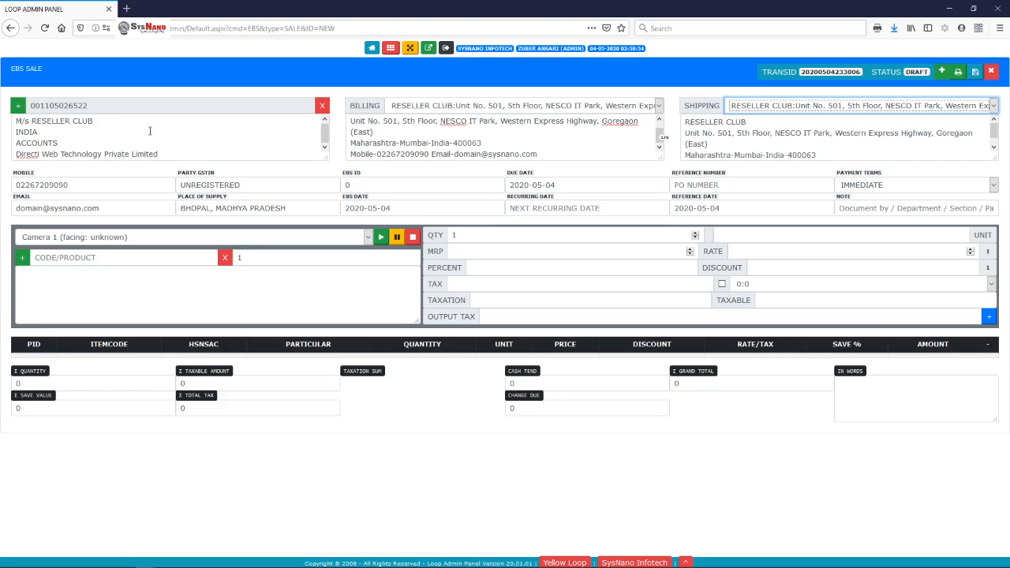
key("Tab")
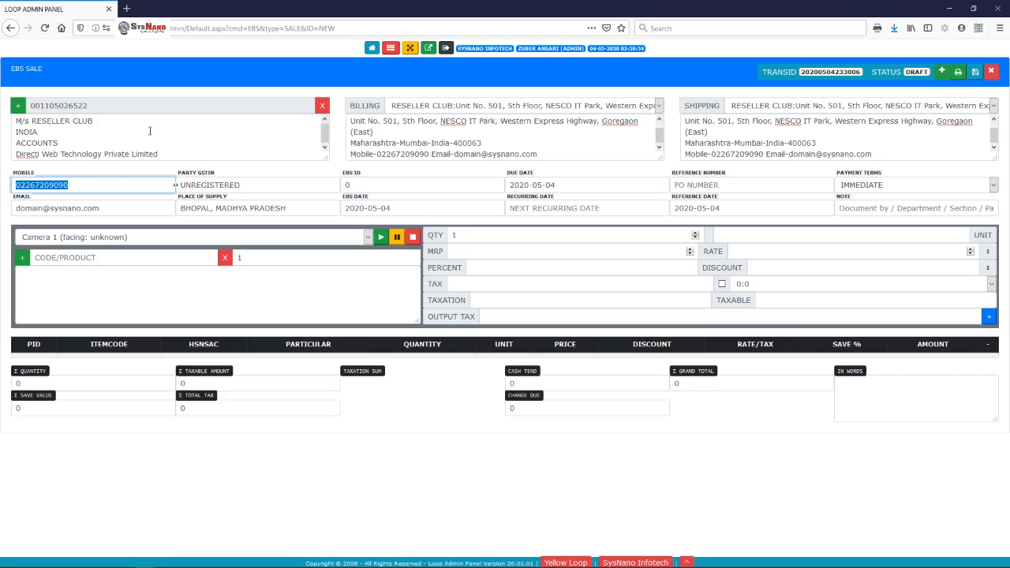
Step past email, GSTIN, EBS ID 0 and the 2020-05-04 EBS and due dates to the recurring date
key("Tab")
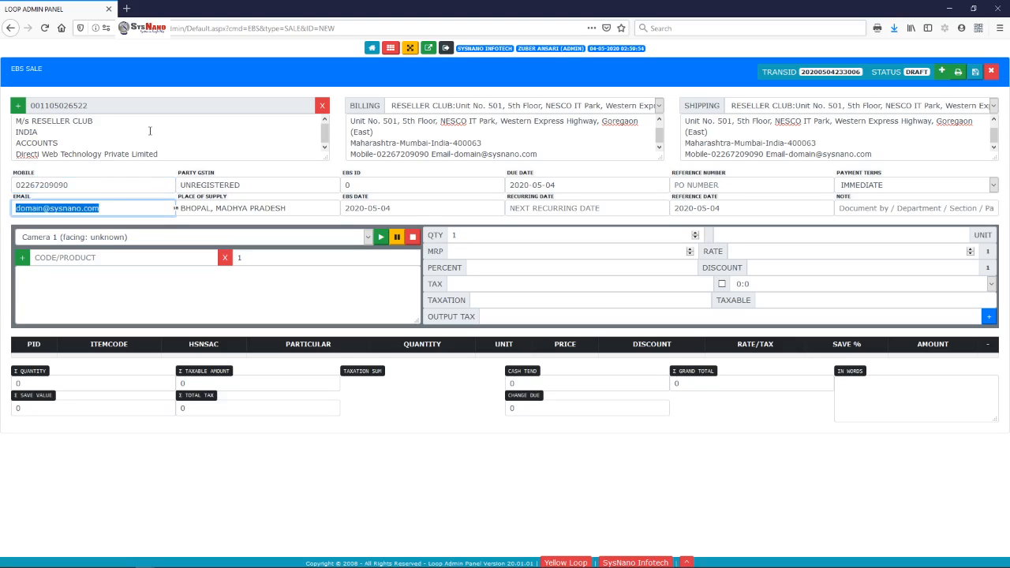
key("Tab")
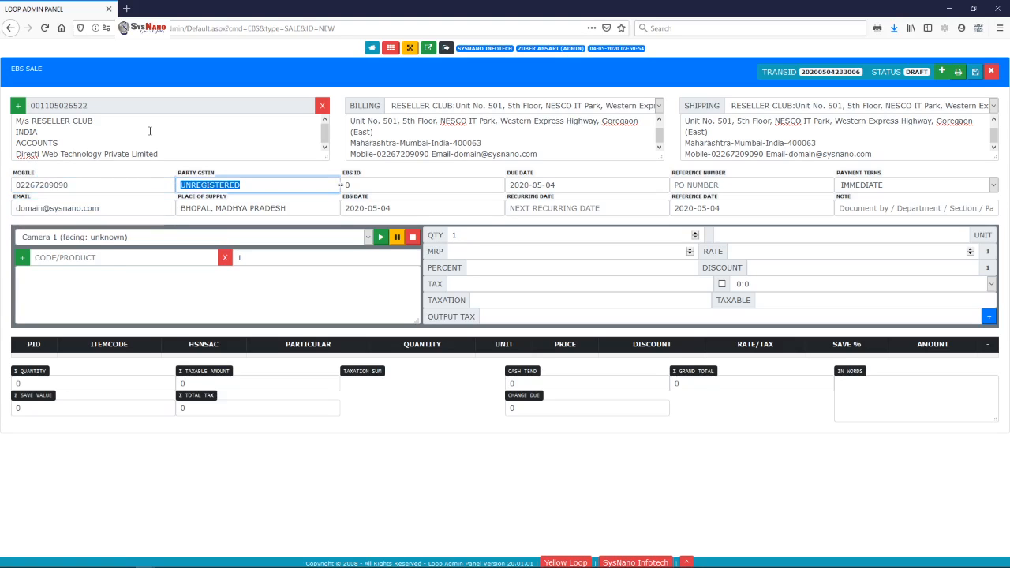
key("Tab")
key("Tab")
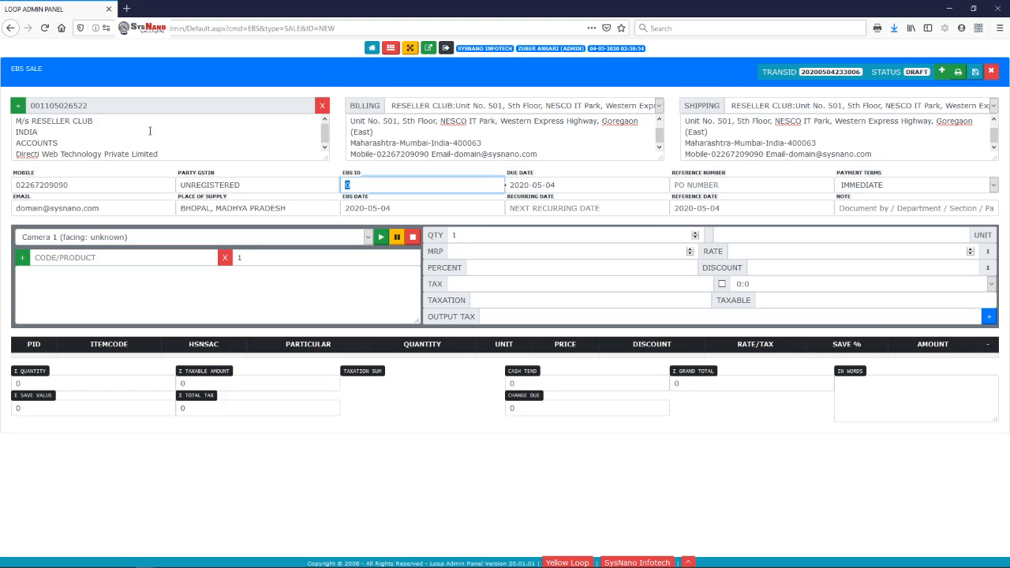
key("Tab")
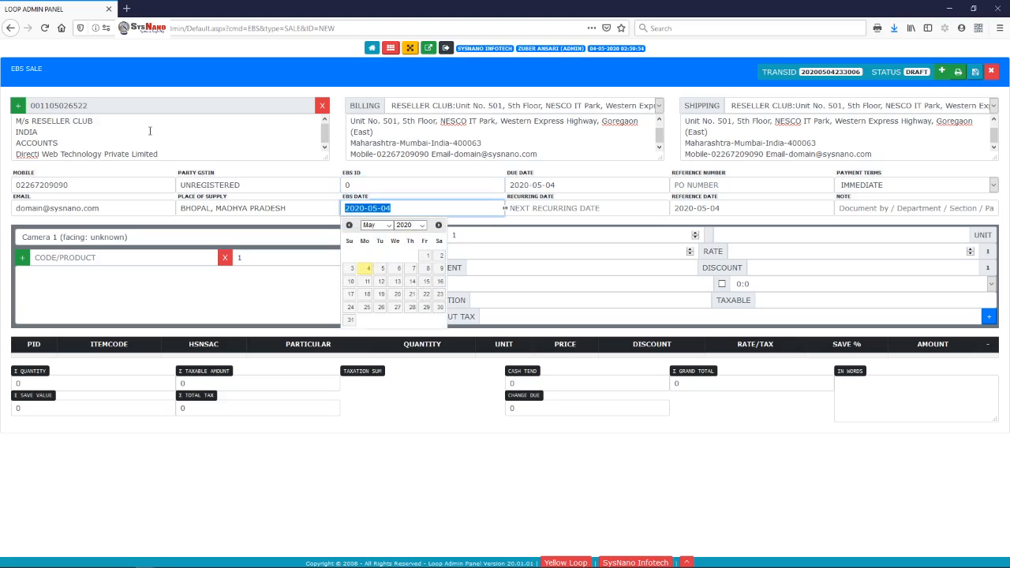
key("Tab")
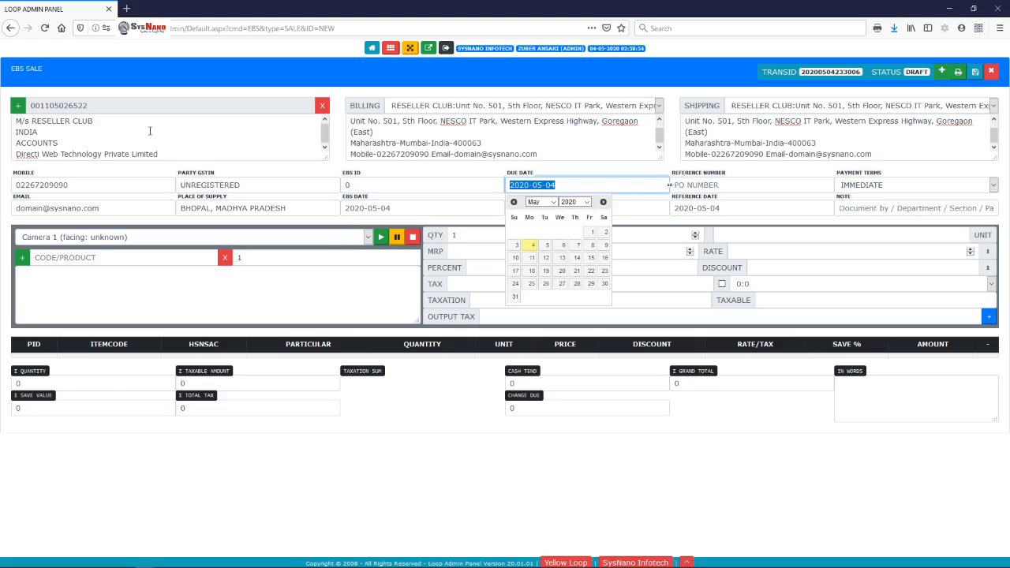
key("Tab")
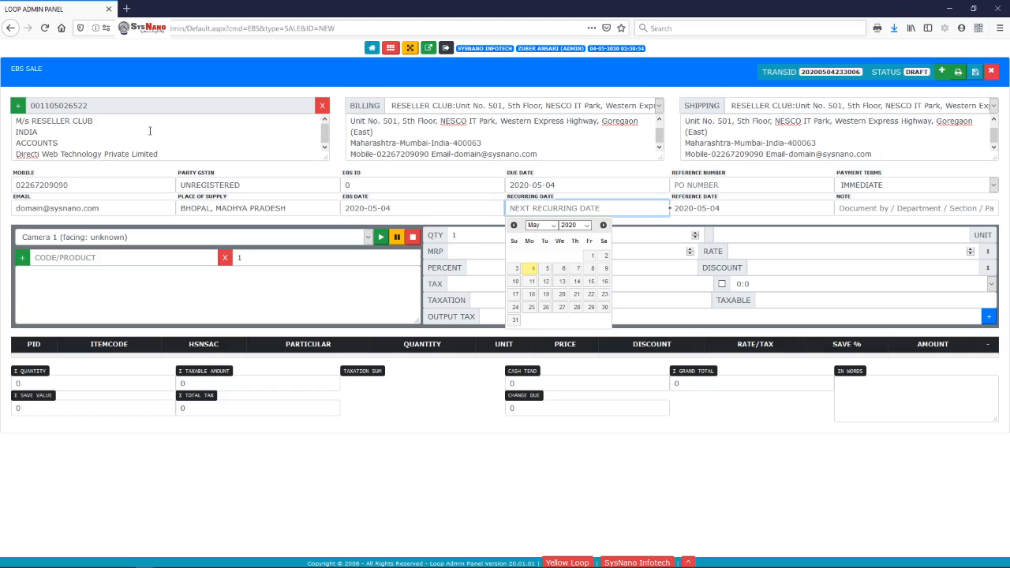
Set the recurring date to 2020-06-05
left_click(540, 225)
left_click(540, 294)
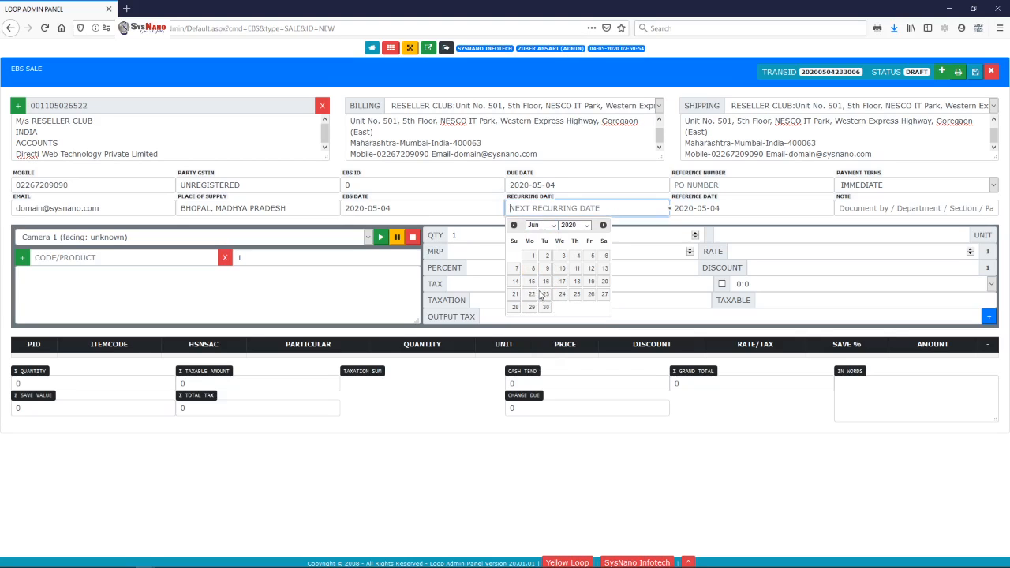
left_click(592, 256)
Enter reference number VO, keeping reference date 2020-05-04 and IMMEDIATE payment terms
left_click(739, 183)
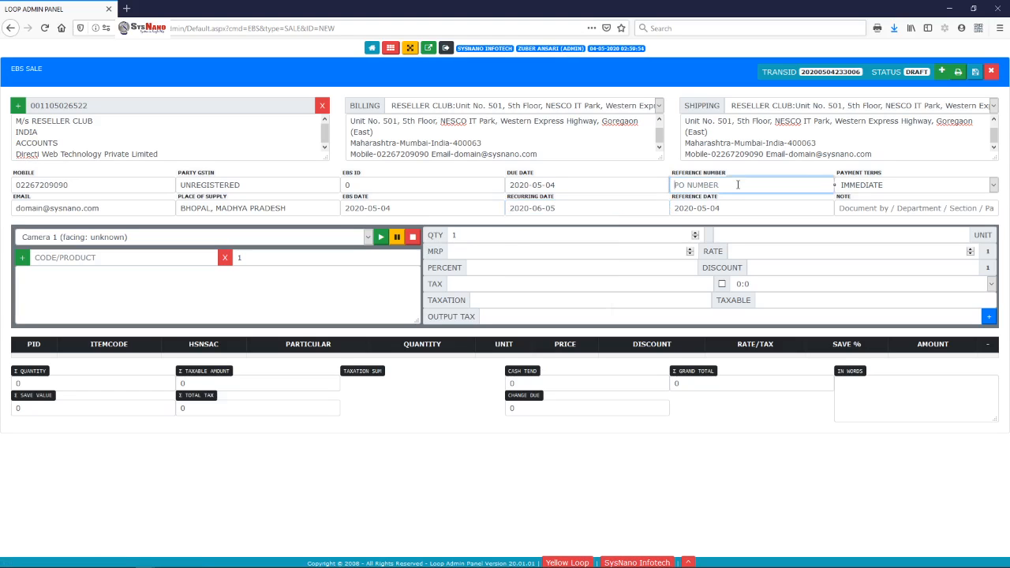
type("VO")
key("Tab")
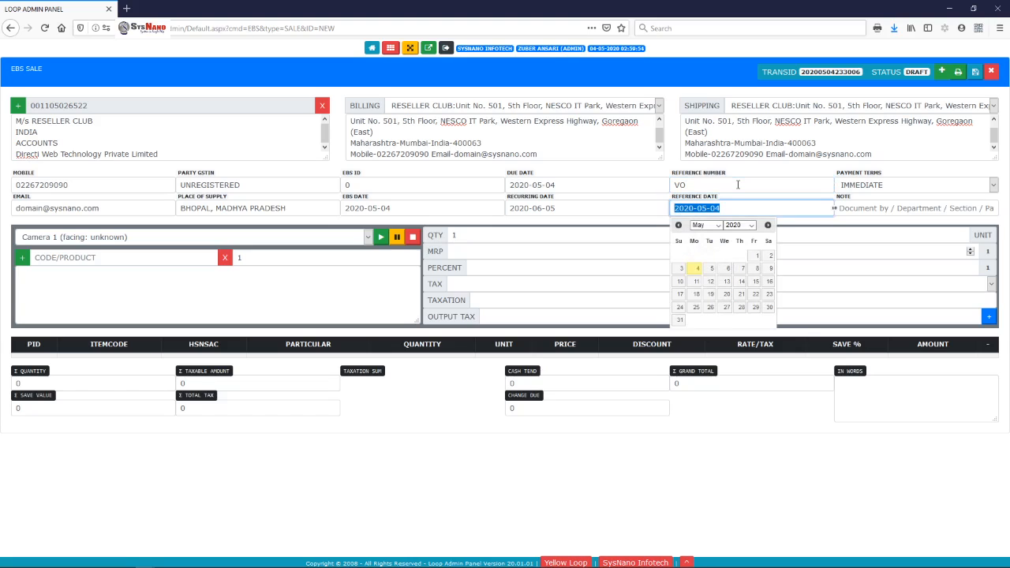
key("Tab")
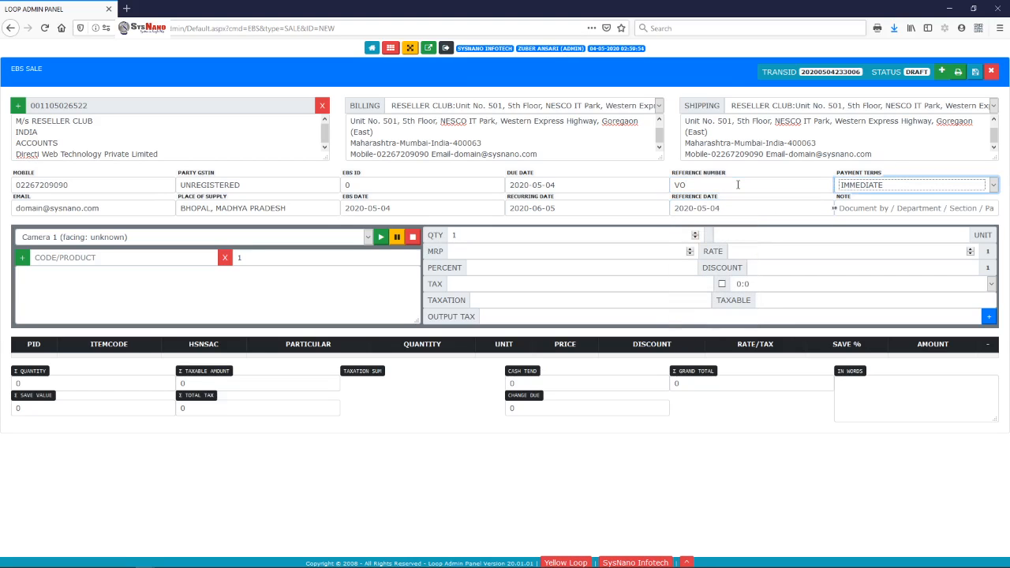
left_click(873, 185)
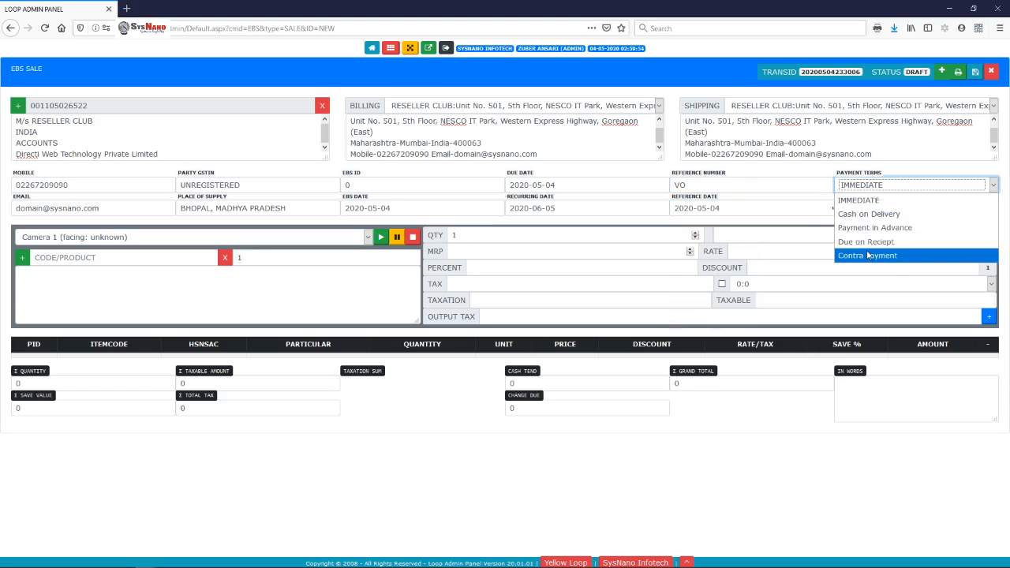
left_click(800, 210)
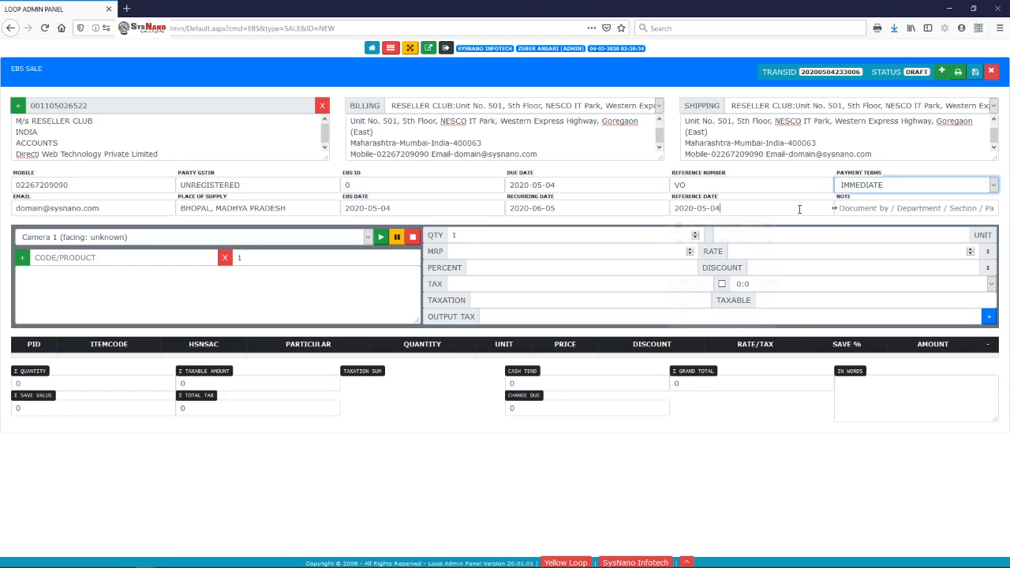
left_click(873, 209)
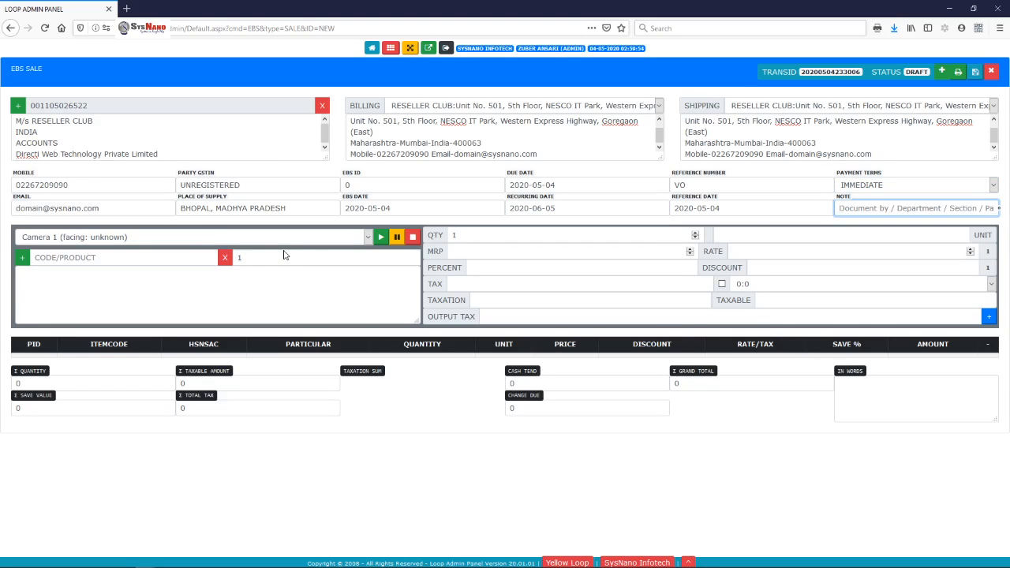
Start the camera scanner and allow Firefox camera access to load the WIN-1-1 product
left_click(379, 243)
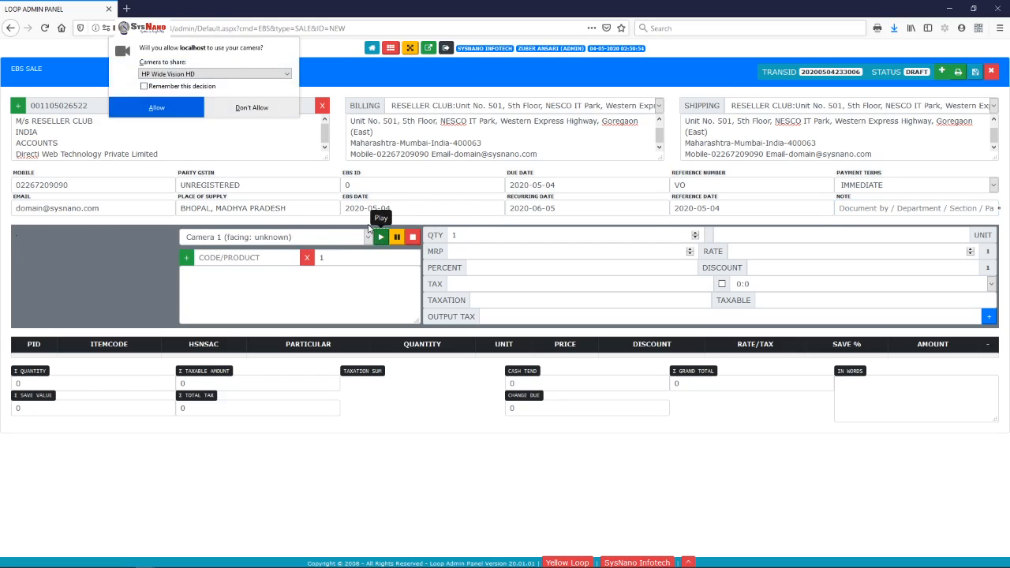
left_click(182, 113)
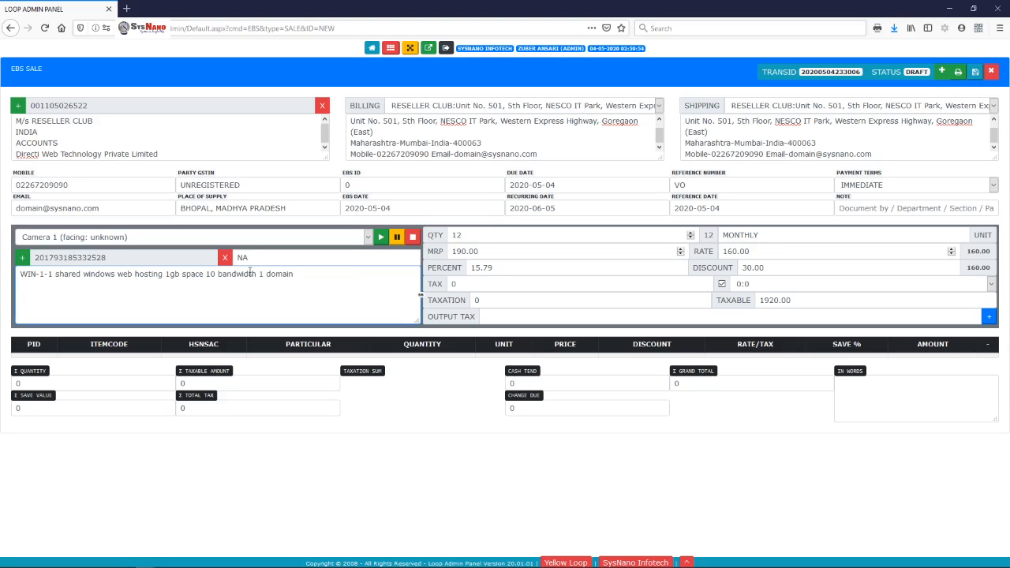
Check the WIN-1-1 line's NA code, quantity 12 monthly and MRP value
left_click(266, 261)
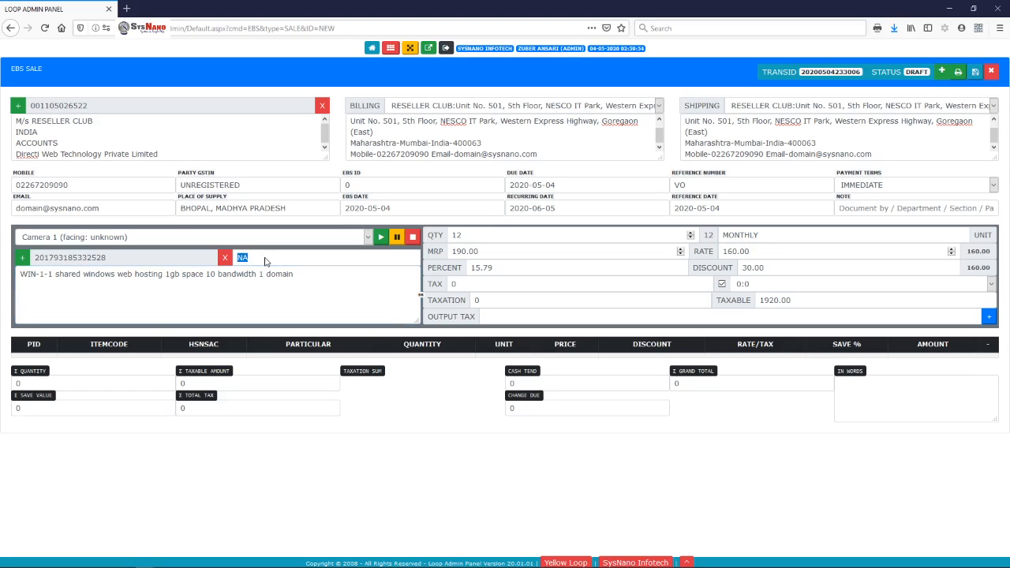
key("Tab")
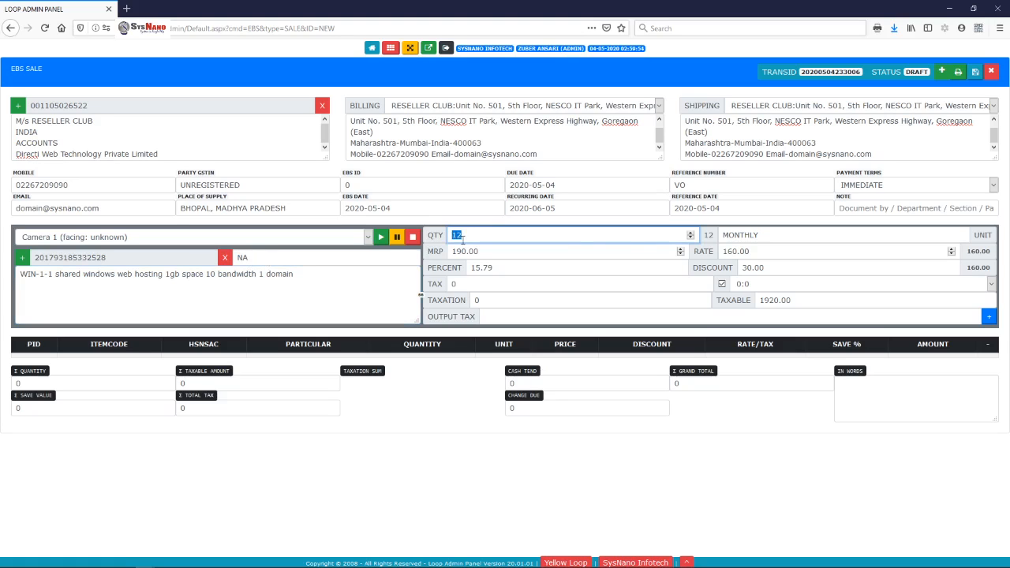
left_click(708, 236)
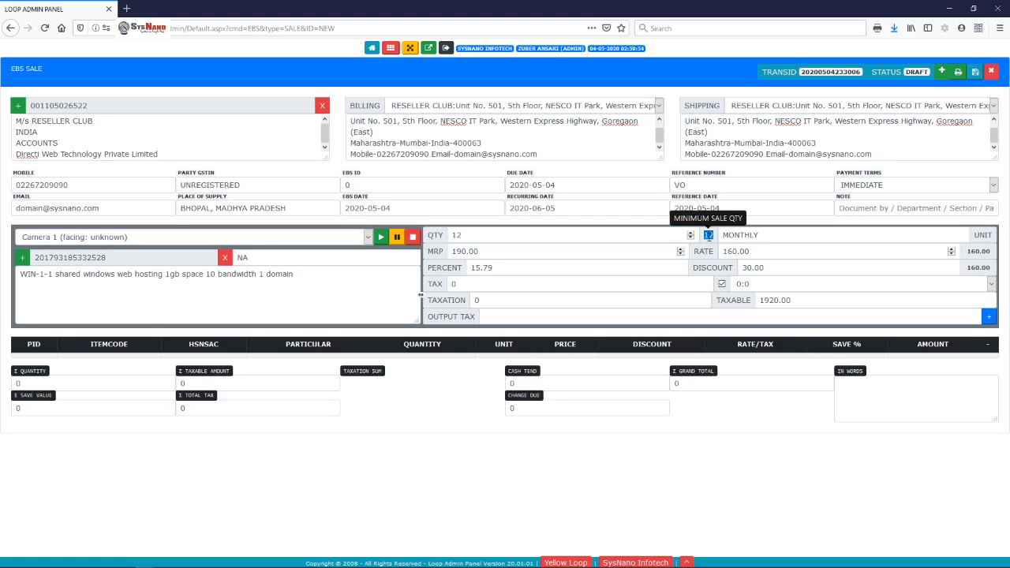
left_click(483, 238)
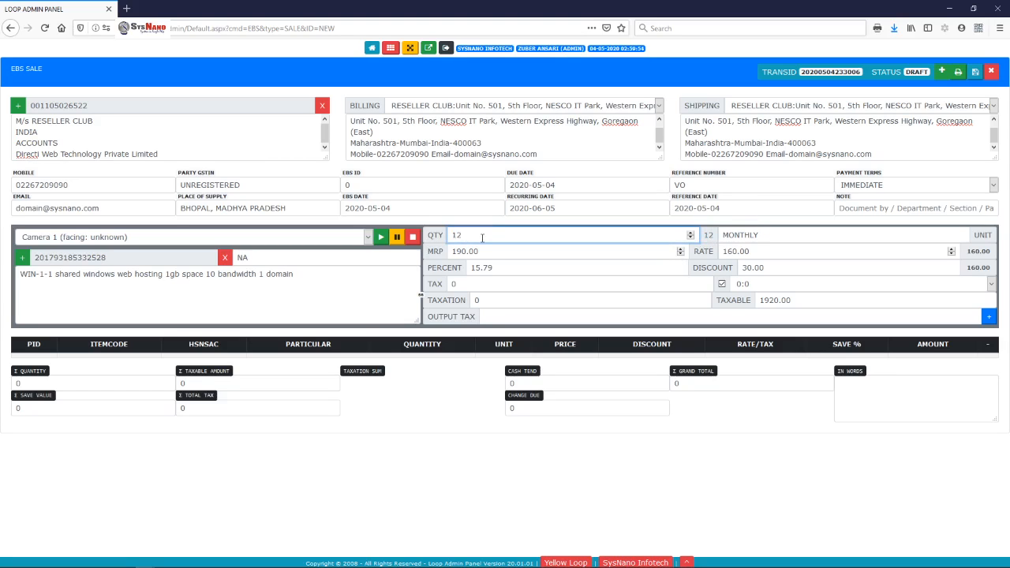
key("Tab")
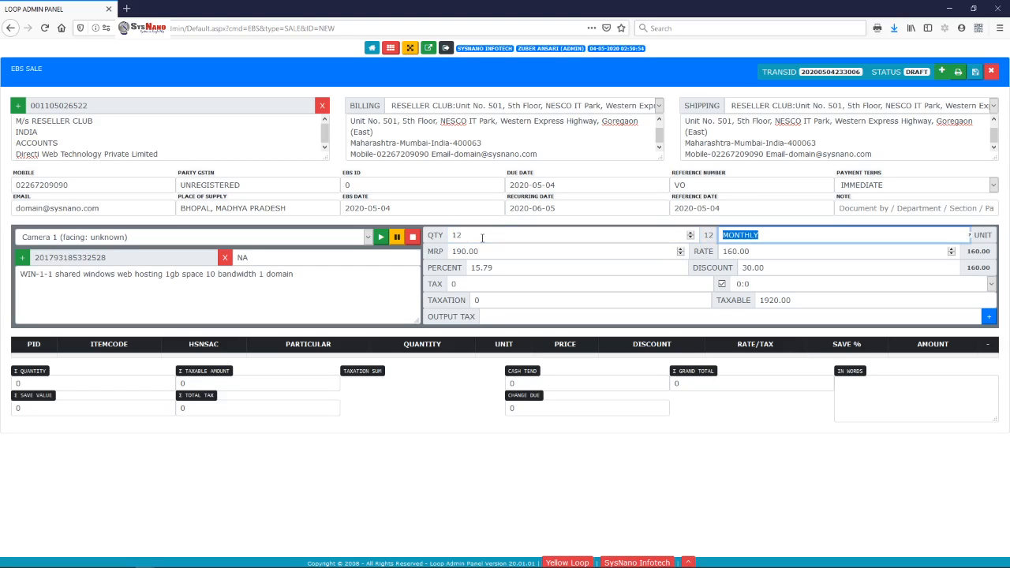
key("Tab")
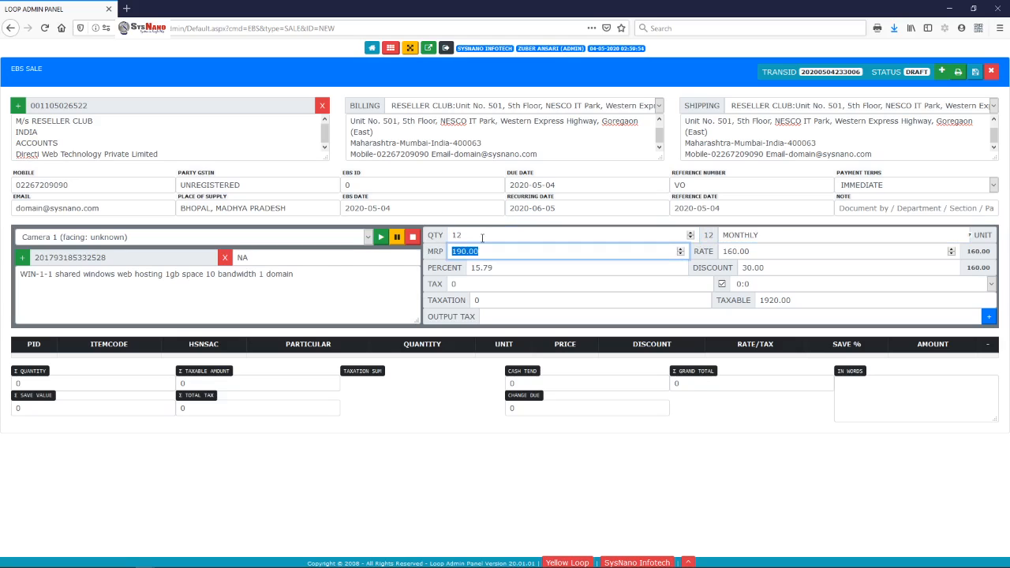
key("Tab")
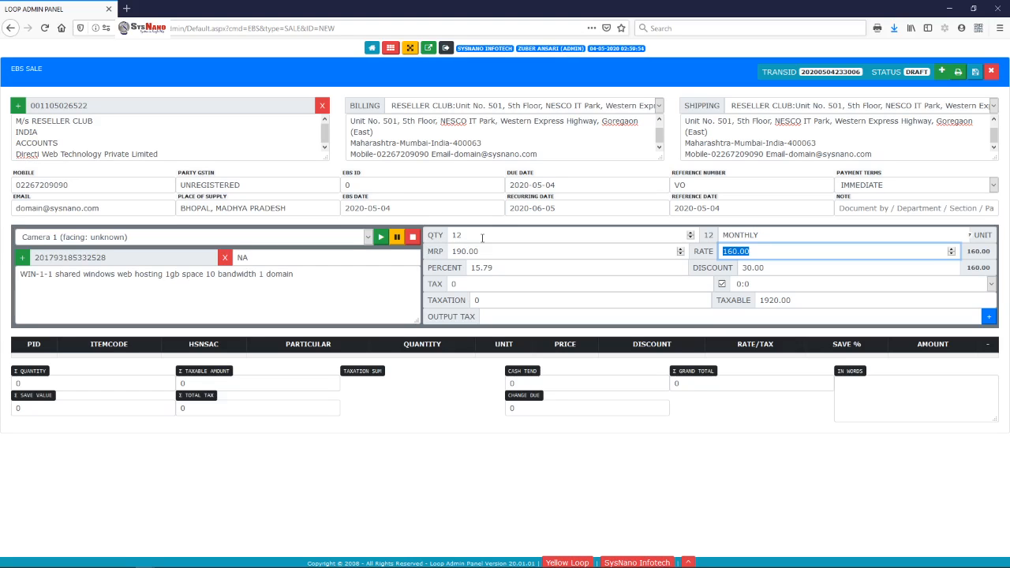
key("Tab")
key("shift+Tab")
key("shift+Tab")
key("Tab")
Set the hosting line's rate to 152
type("146")
key("Up")
key("Up")
key("Up")
key("Up")
key("Up")
key("Up")
key("Up")
key("Up")
key("Up")
key("Down")
key("Down")
key("Down")
key("Tab")
key("Tab")
key("Tab")
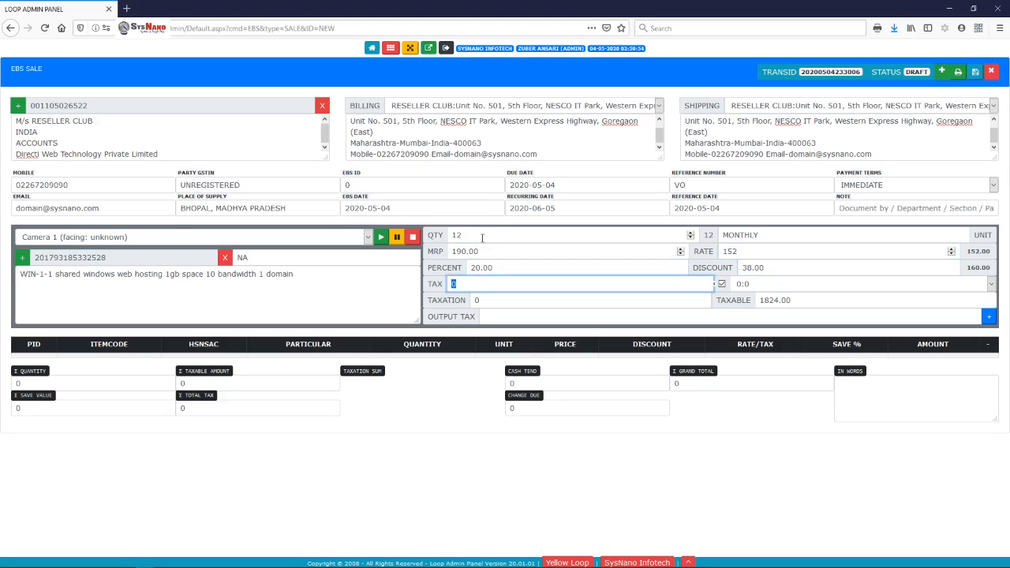
key("Tab")
key("Tab")
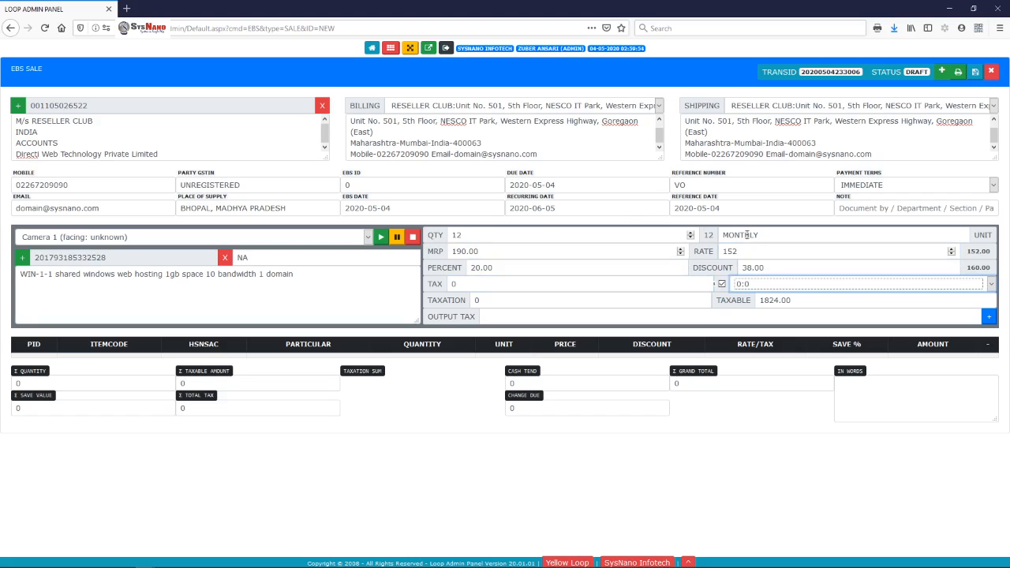
Apply GST@28 (SGST/CGST 14%) tax-exclusive, taxable 1824.00, and add the line to the invoice
left_click(765, 283)
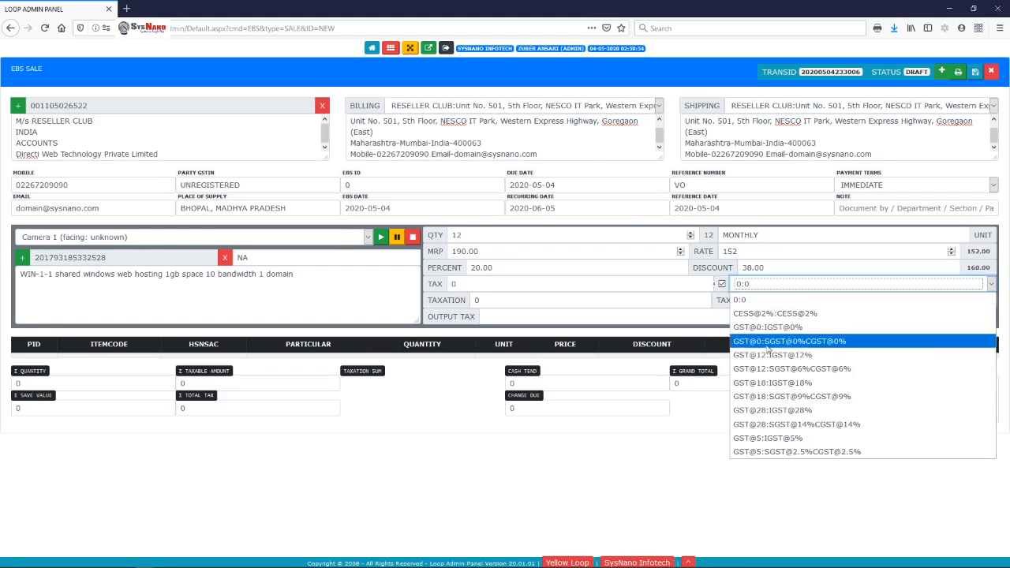
left_click(785, 425)
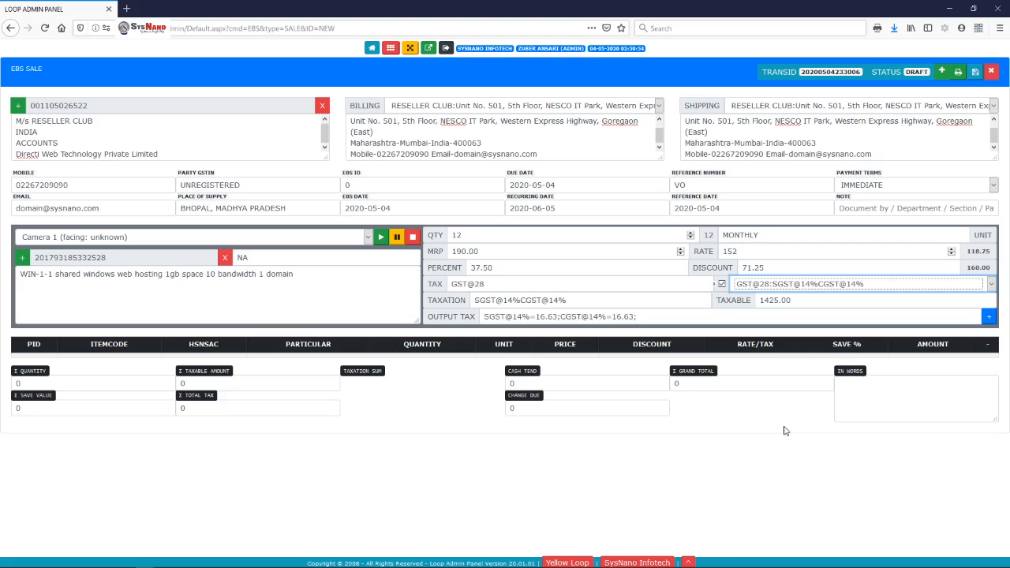
left_click(722, 286)
left_click(723, 286)
left_click(722, 285)
left_click(723, 285)
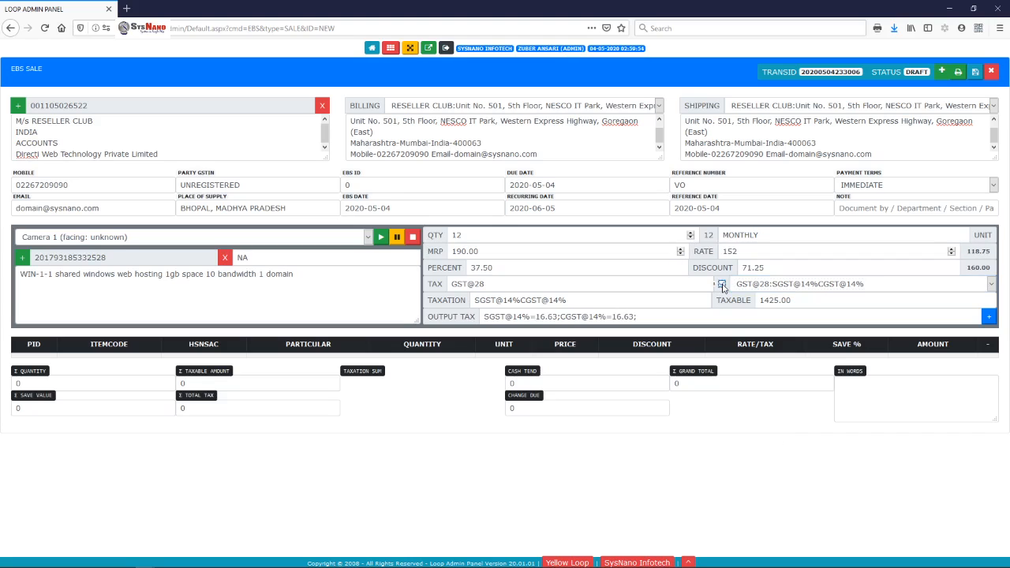
left_click(723, 286)
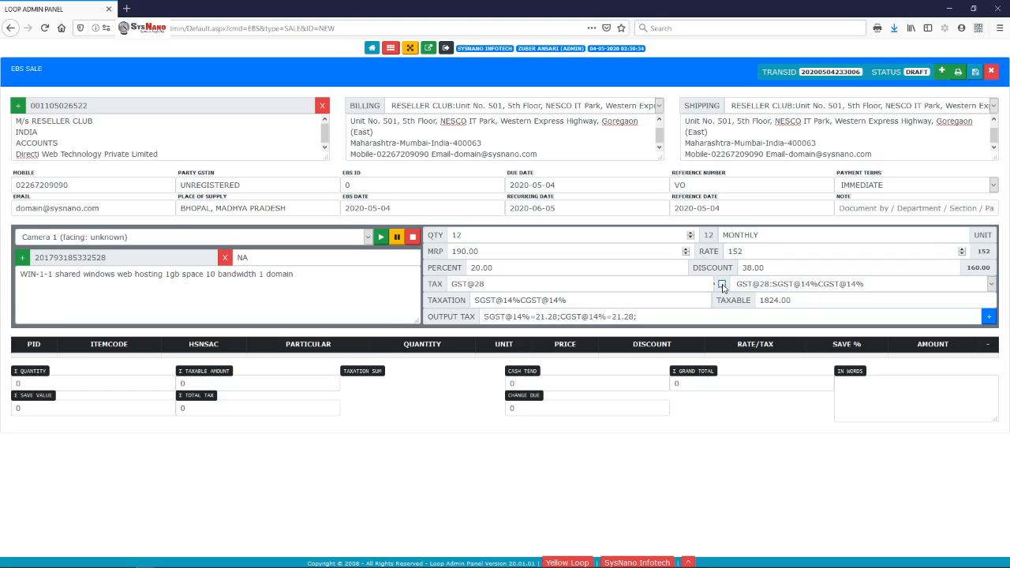
left_click(722, 286)
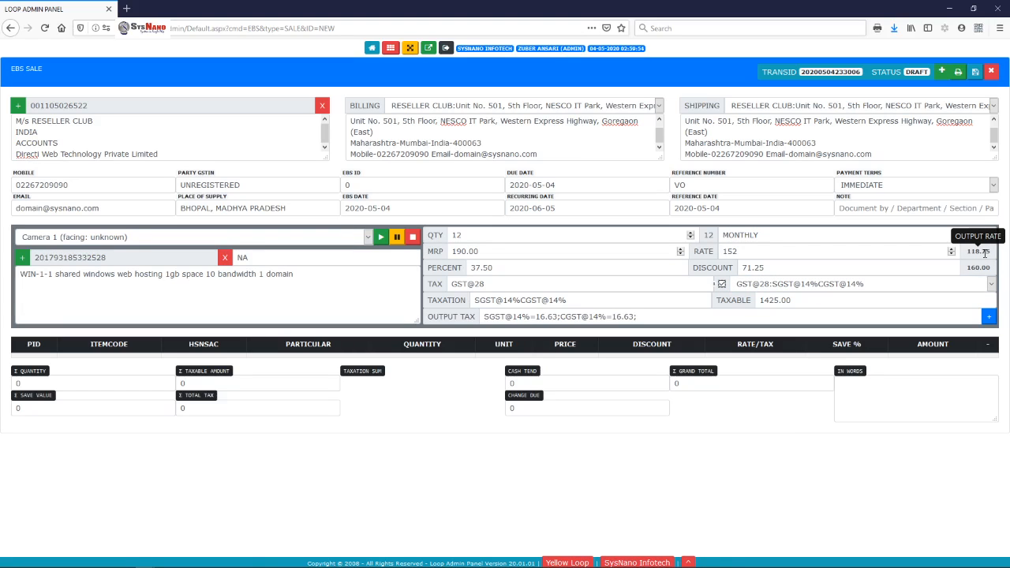
left_click(723, 284)
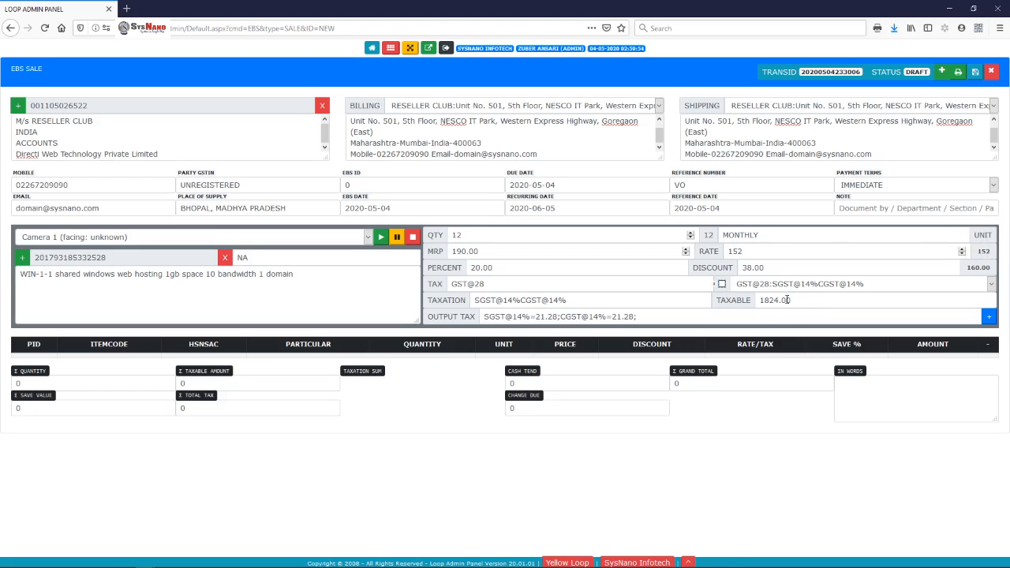
left_click(722, 284)
left_click(722, 284)
left_click(990, 317)
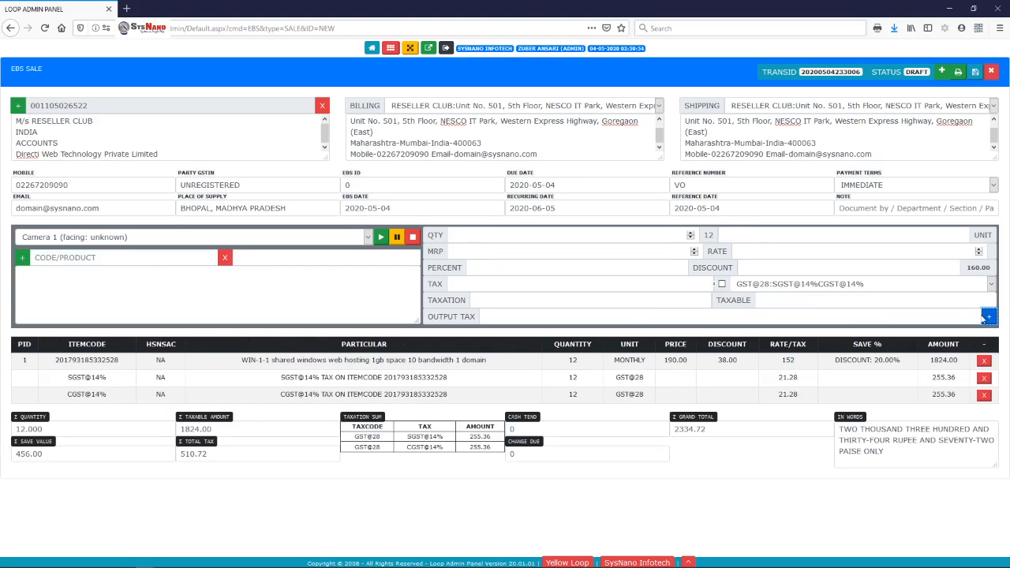
Pick the LIN-1 Linux hosting product and append ': TEST DETAIL' to its description
left_click(185, 261)
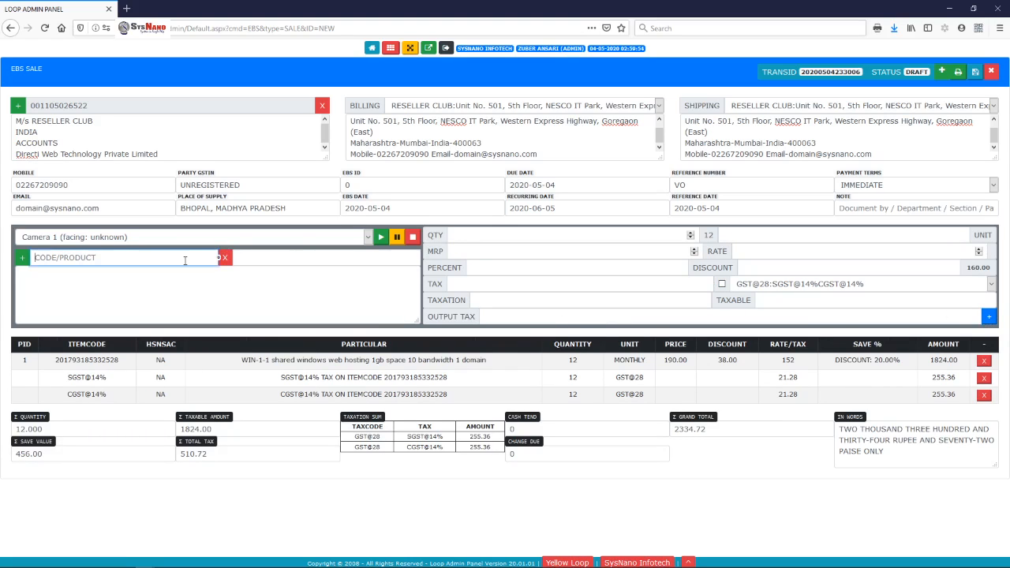
type("LIN")
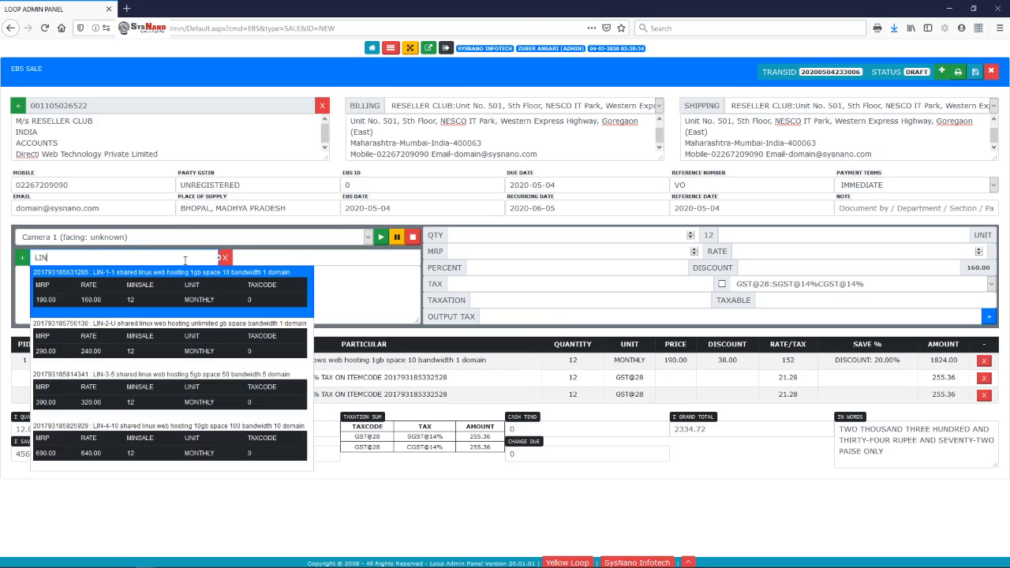
type("-1")
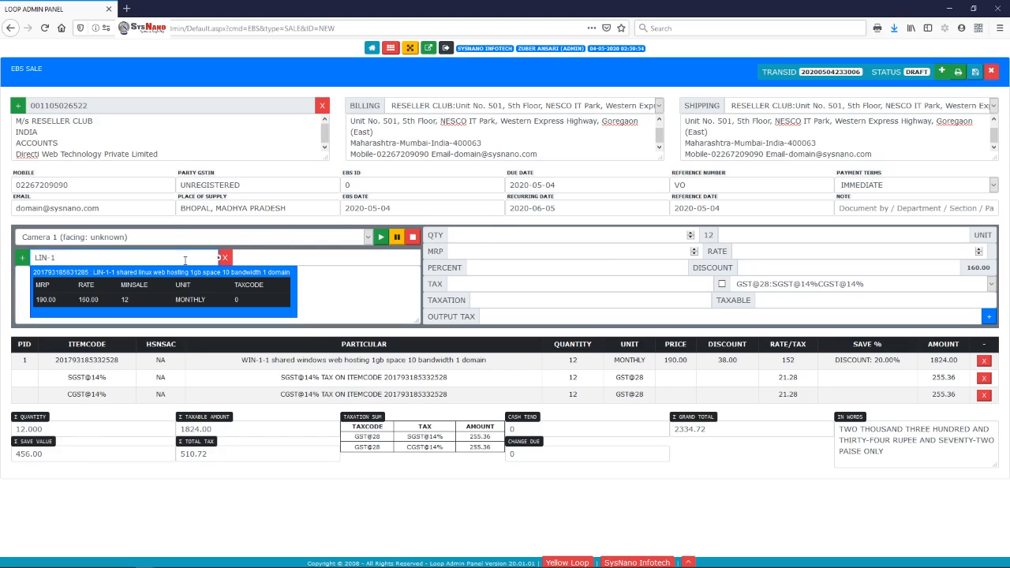
left_click(182, 285)
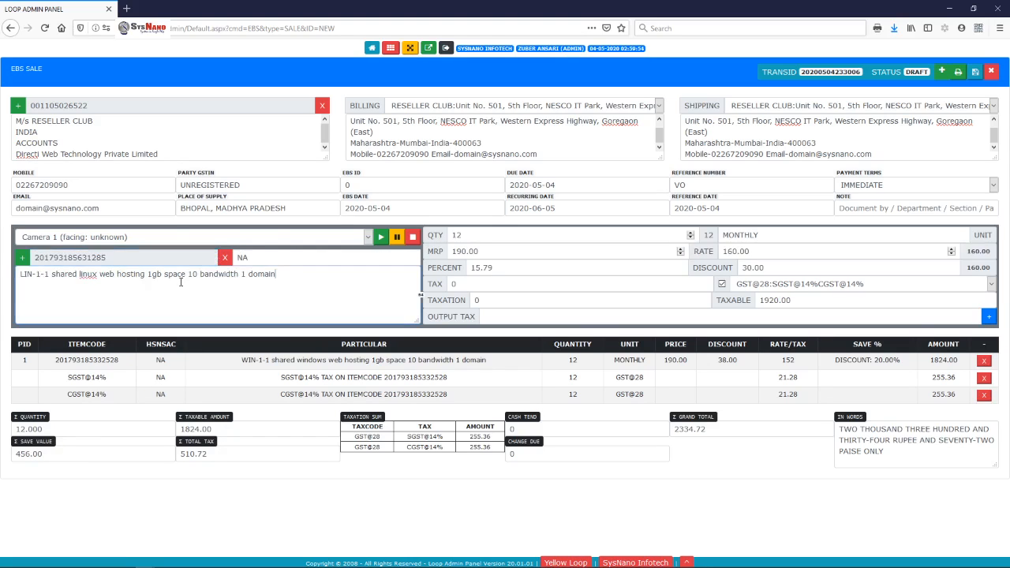
double_click(263, 275)
left_click(301, 284)
type(": TEST DETAIL")
Move through quantity, unit and MRP, and untick tax inclusion for the LIN-1 line
key("Tab")
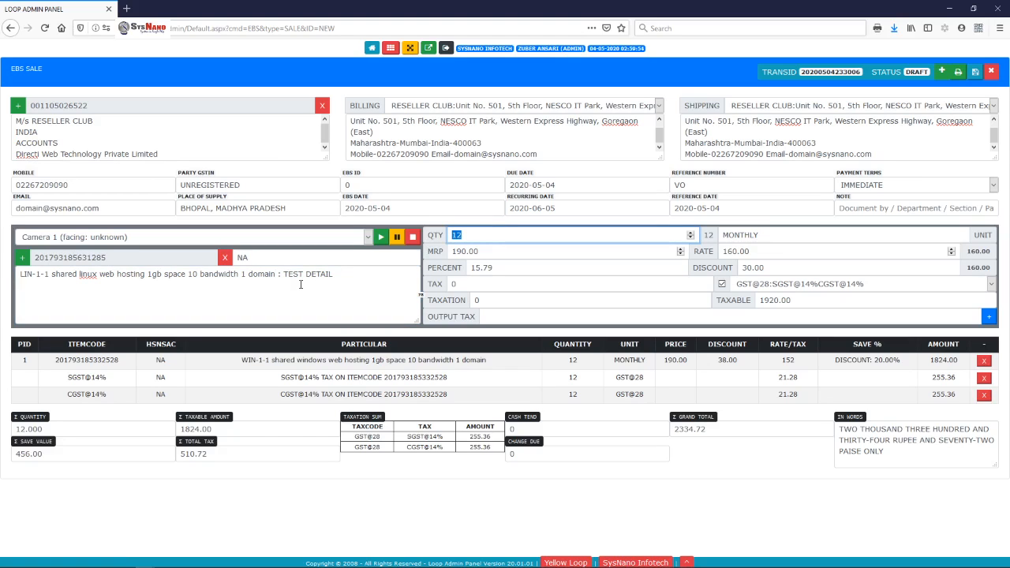
key("Tab")
key("Tab")
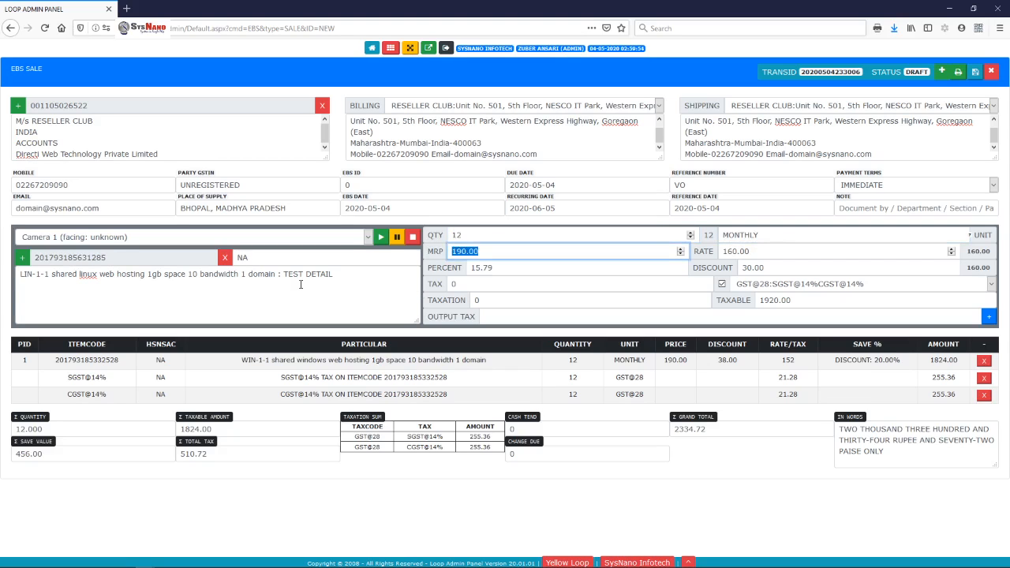
key("Tab")
key("Tab")
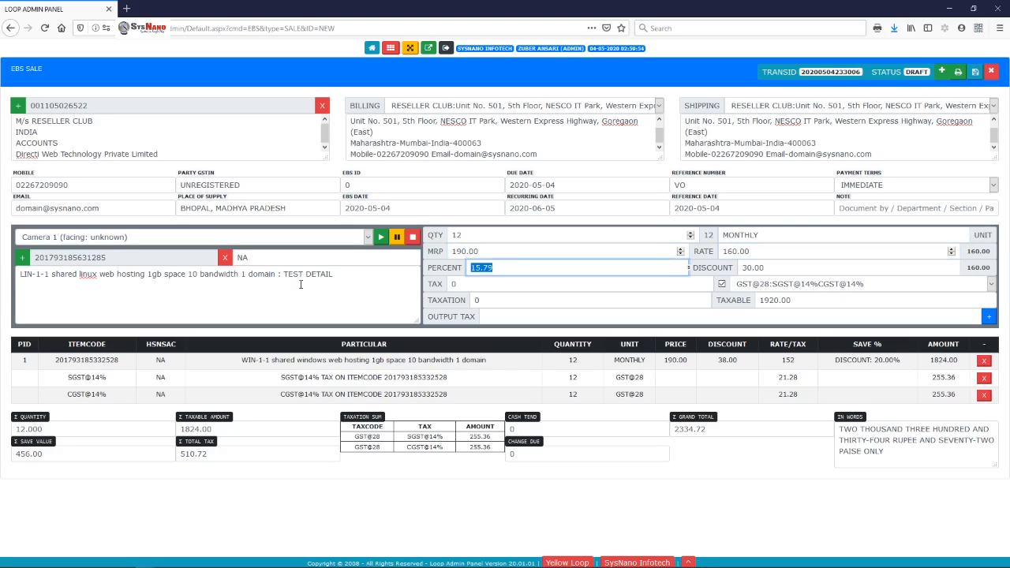
left_click(722, 284)
left_click(775, 286)
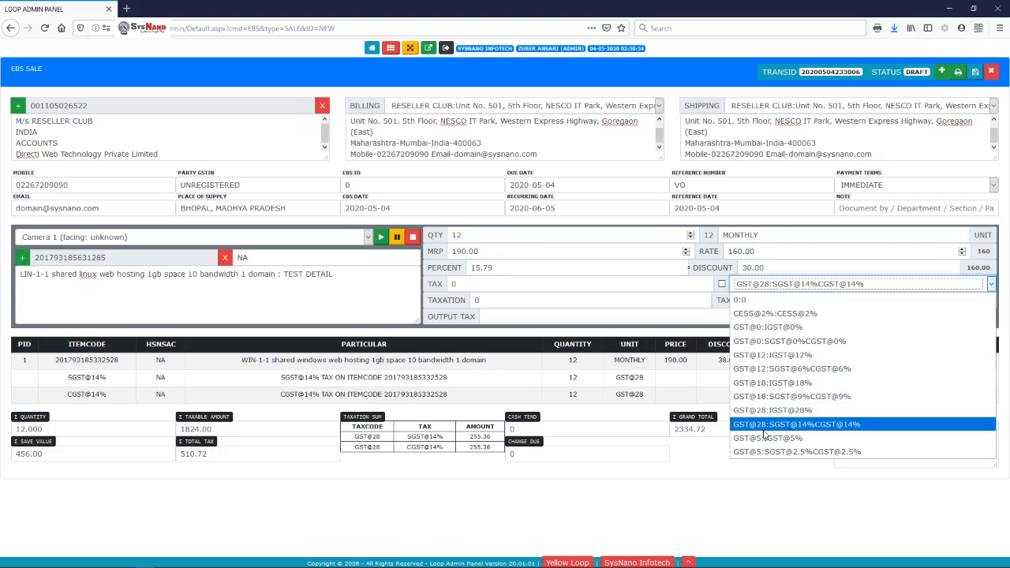
Apply GST@18 (SGST/CGST 9%) to the LIN-1 line and add it, grand total 4600.32
left_click(789, 397)
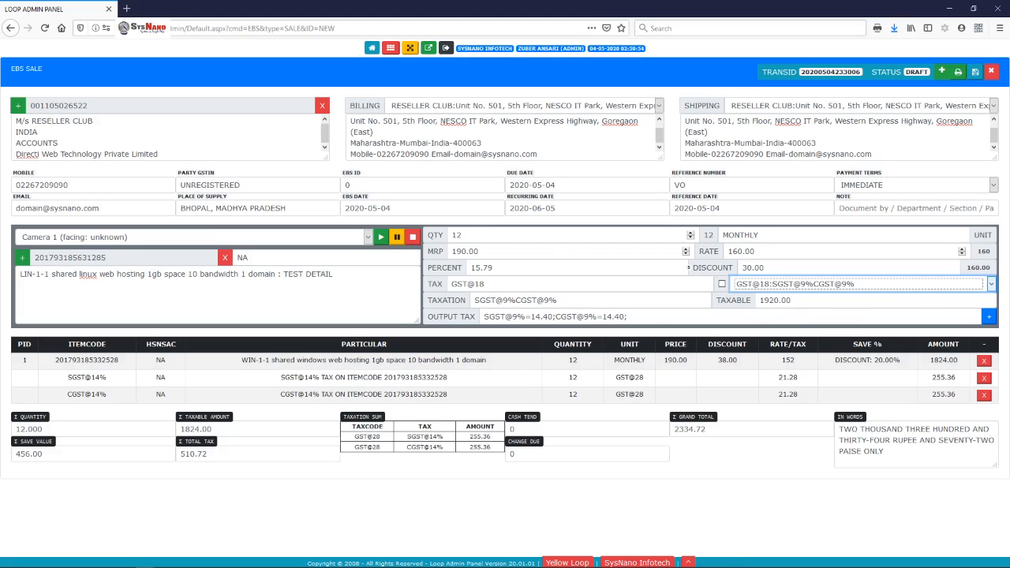
left_click(994, 319)
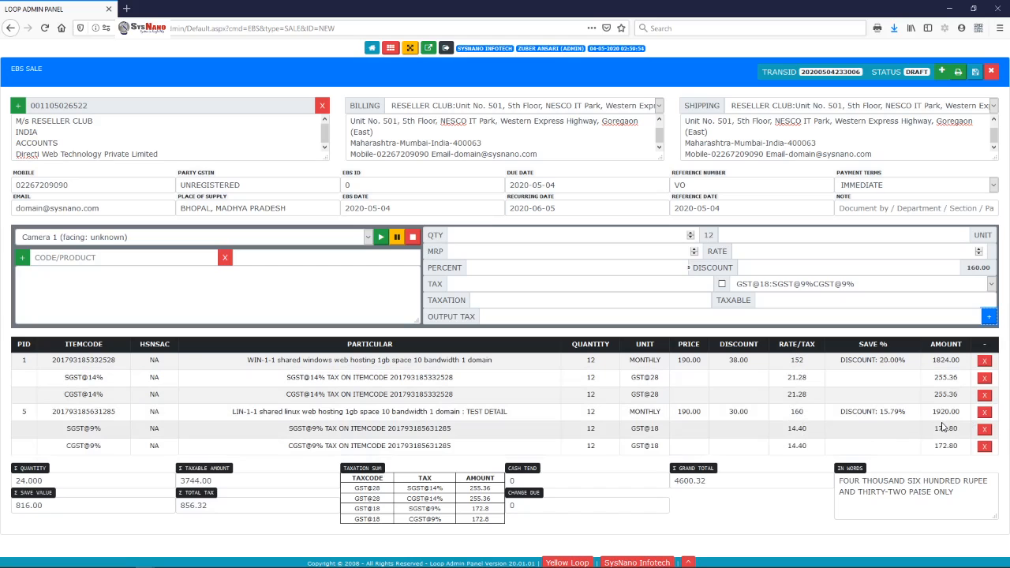
left_click(81, 483)
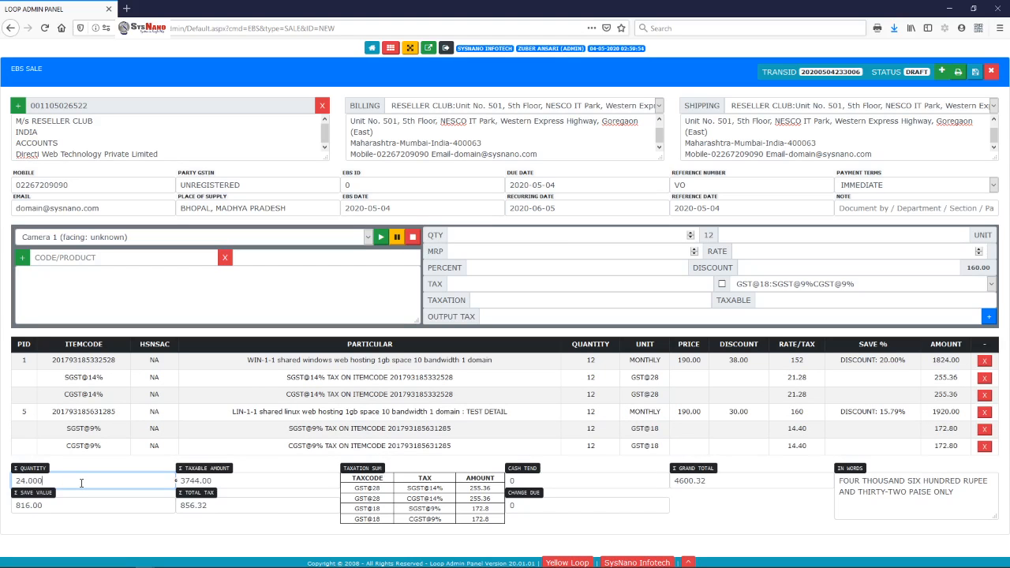
key("Tab")
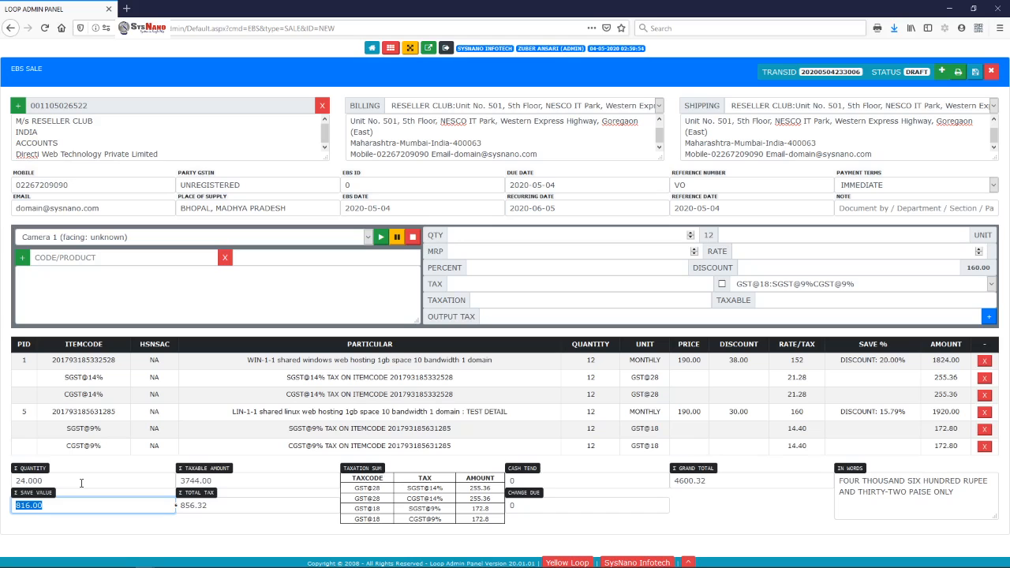
key("Tab")
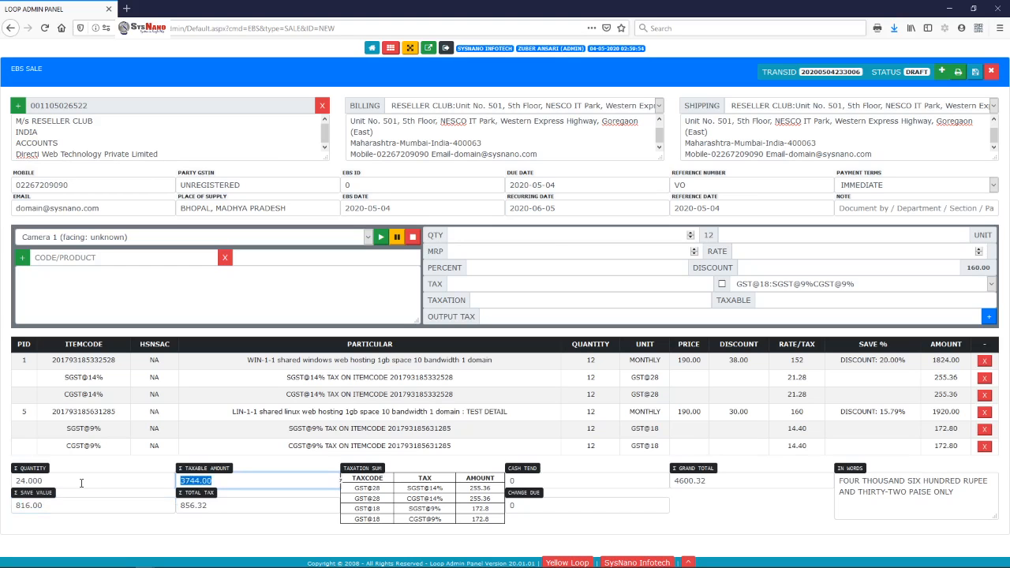
key("Tab")
key("Tab")
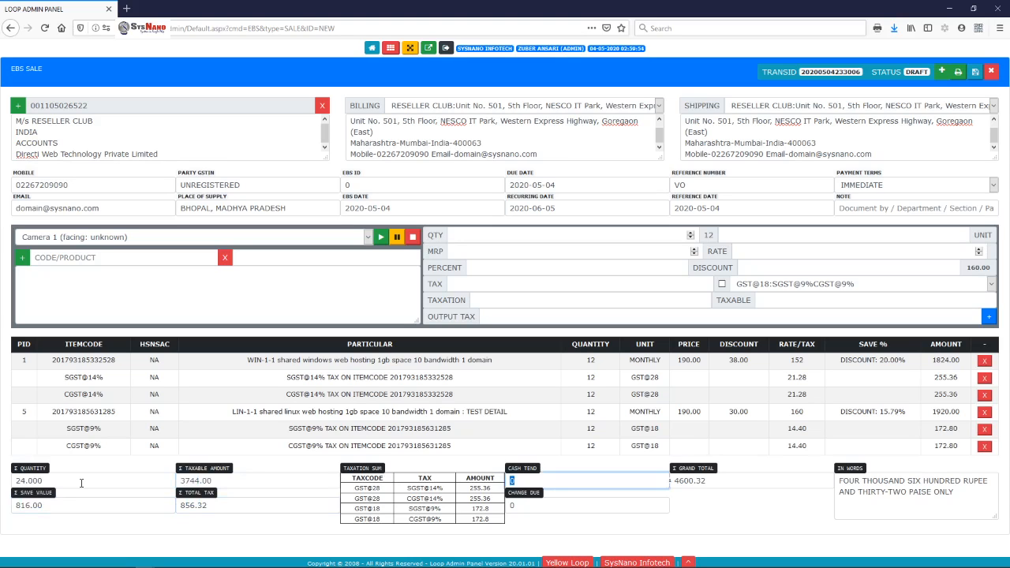
left_click_drag(363, 468, 380, 499)
left_click(385, 514)
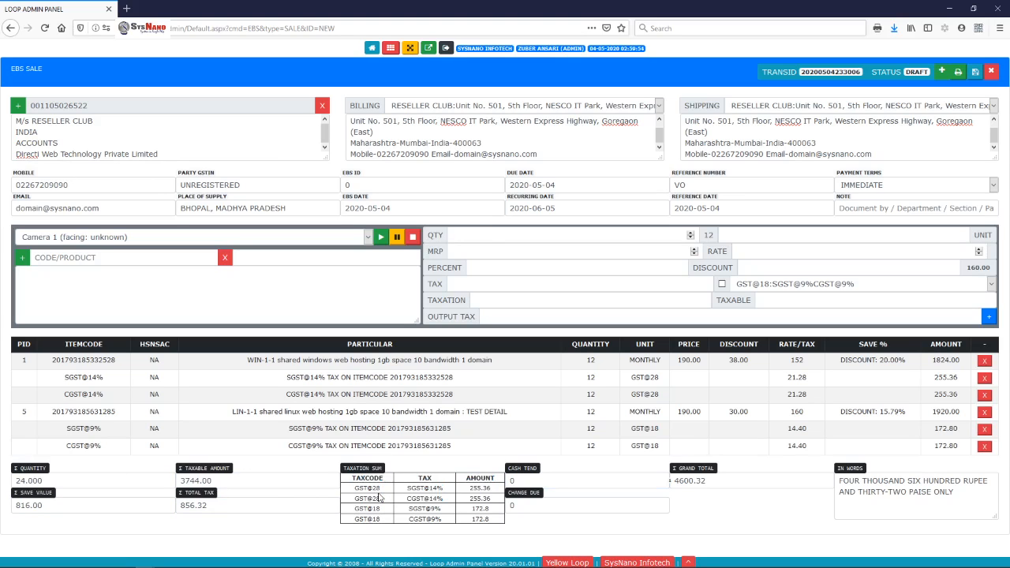
double_click(432, 498)
left_click(432, 498)
left_click(545, 480)
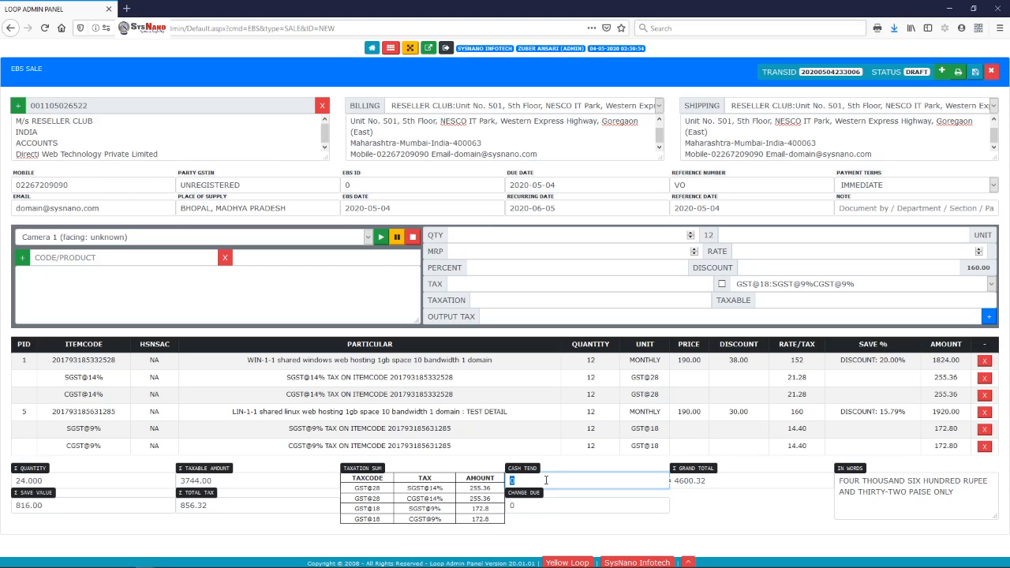
Enter 5000 as cash tendered and check the resulting change due
type("5000")
key("Tab")
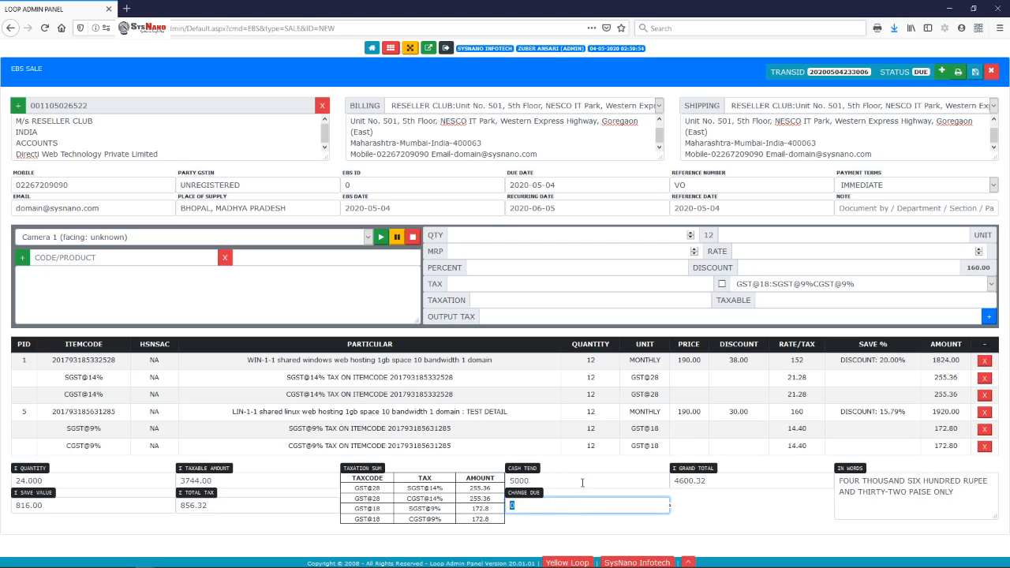
left_click(582, 481)
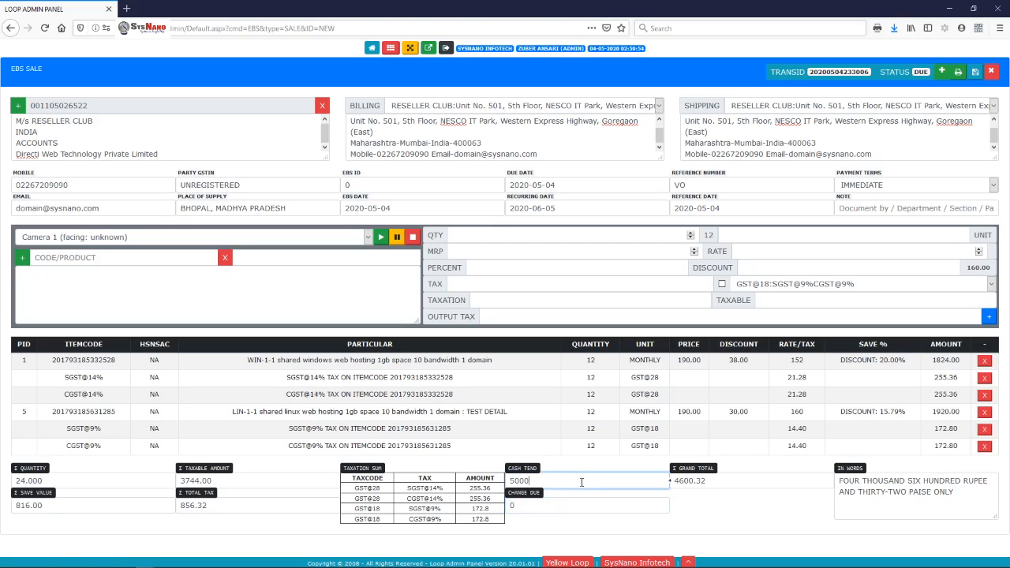
key("Tab")
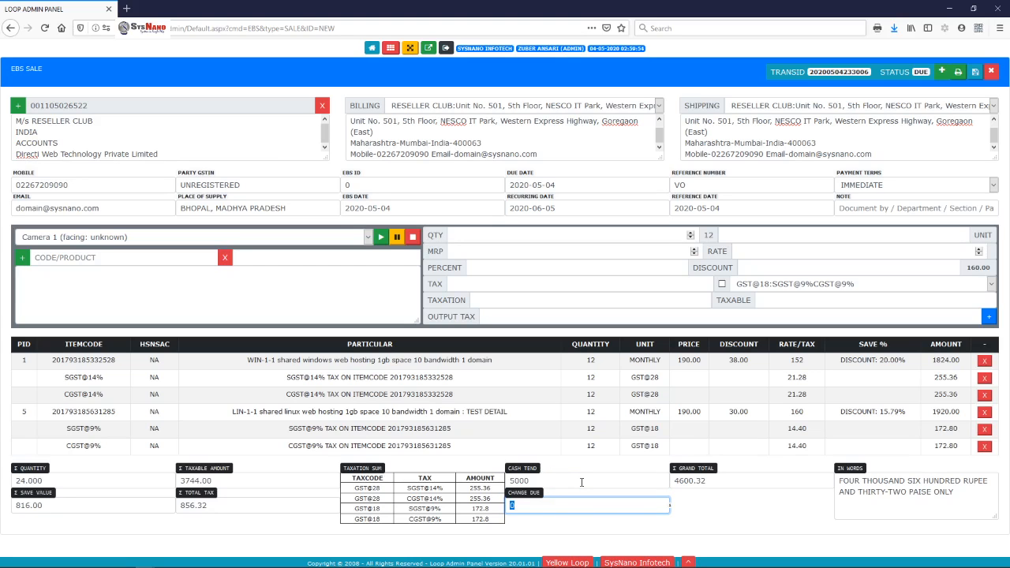
left_click(565, 508)
left_click(603, 477)
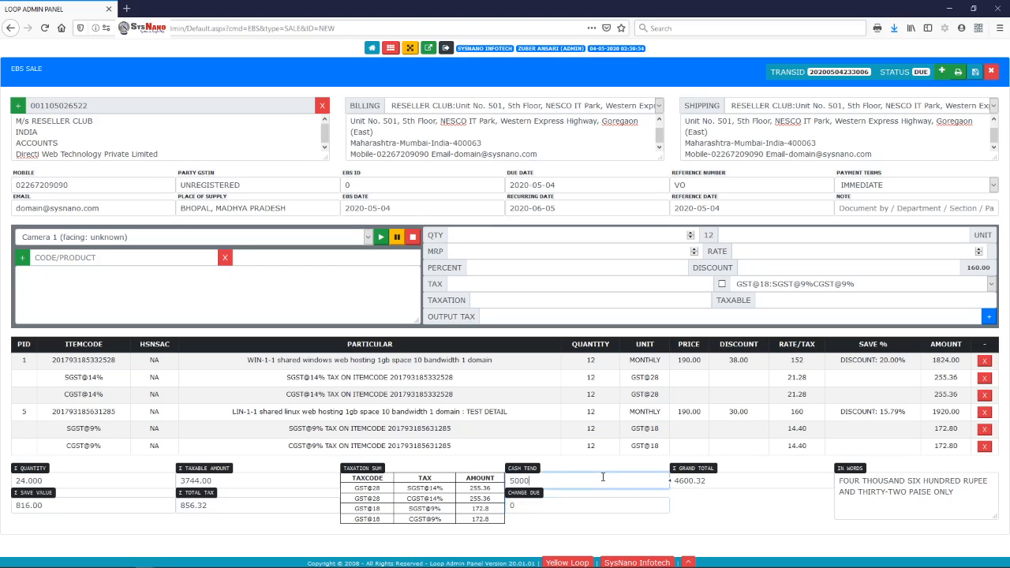
Review the 4600.32 grand total and its amount spelled out in words
left_click(778, 480)
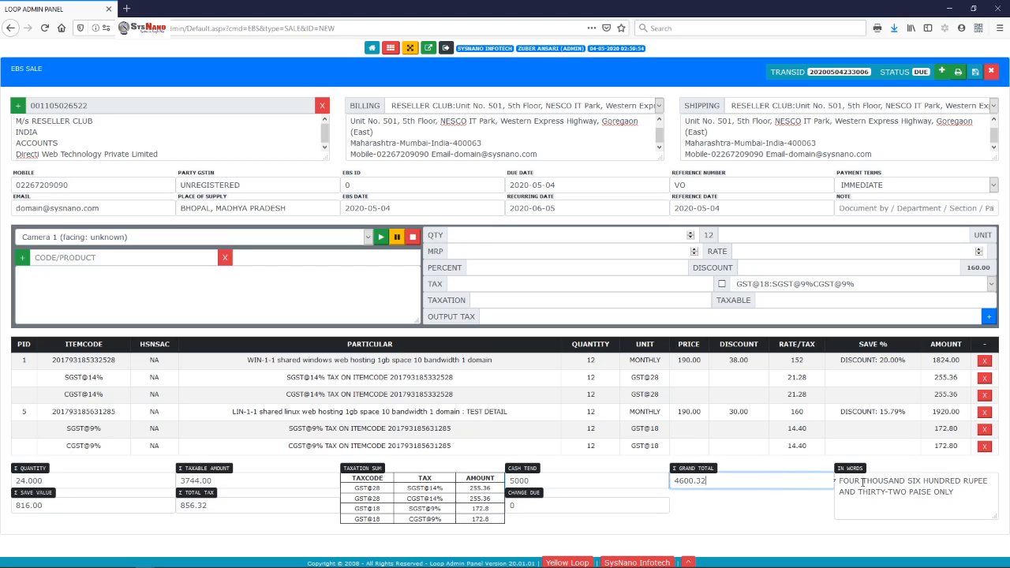
double_click(865, 481)
triple_click(865, 481)
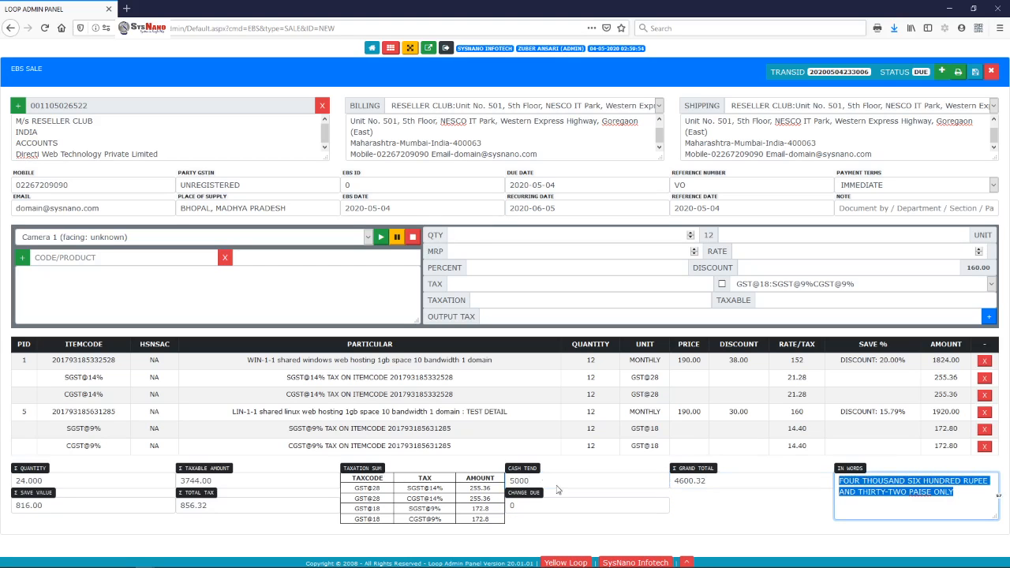
double_click(543, 505)
triple_click(868, 486)
left_click(876, 489)
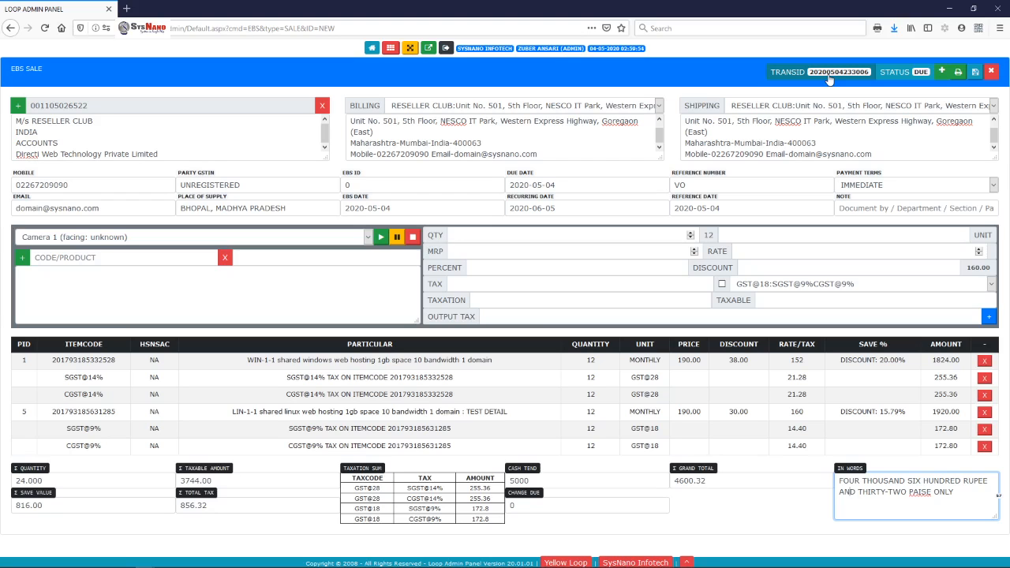
Open the invoice's BILL view, scroll through it, and start Firefox's print preview of it
left_click(959, 72)
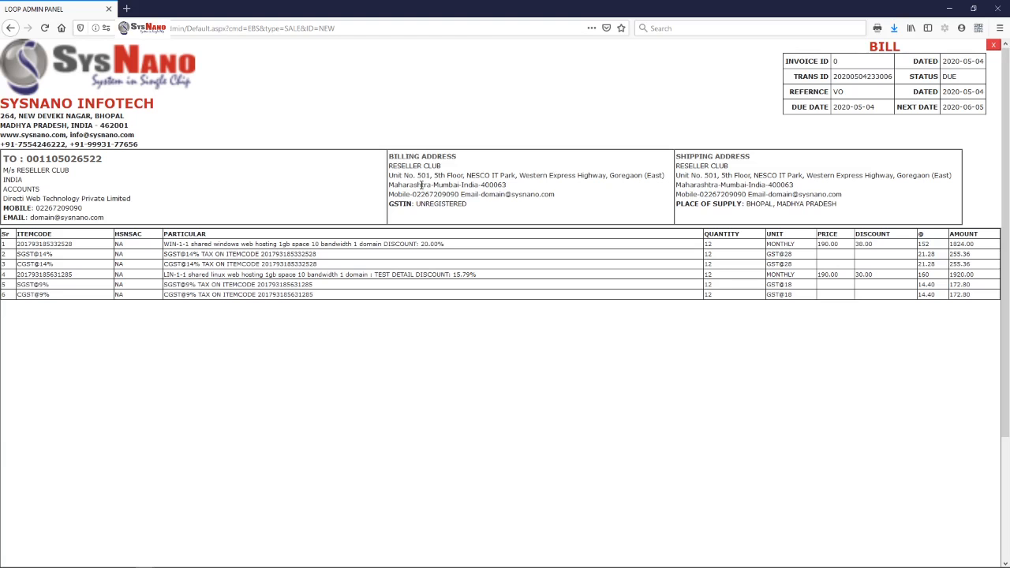
scroll(423, 185, "down", 4)
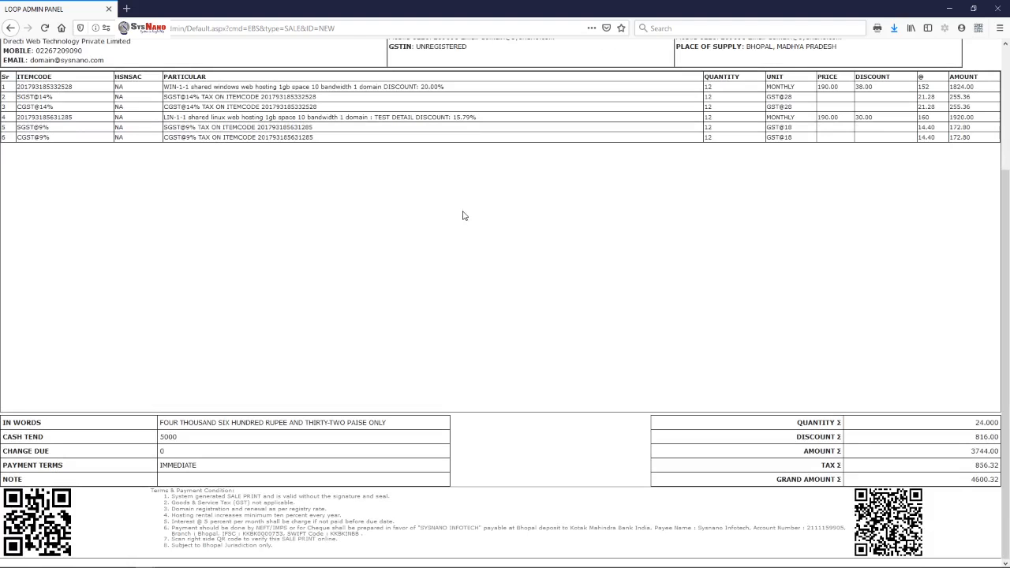
scroll(508, 293, "up", 4)
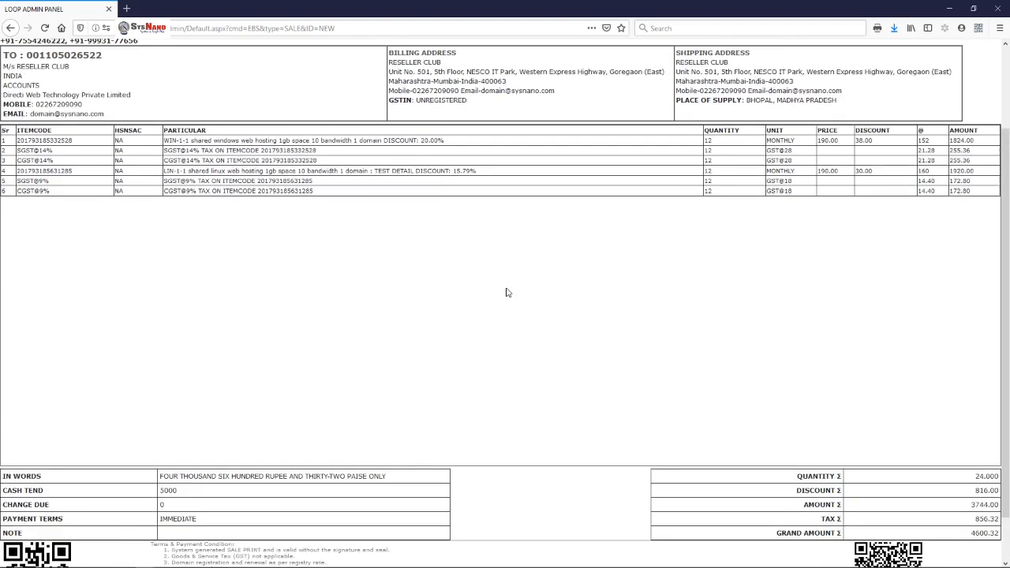
left_click(877, 28)
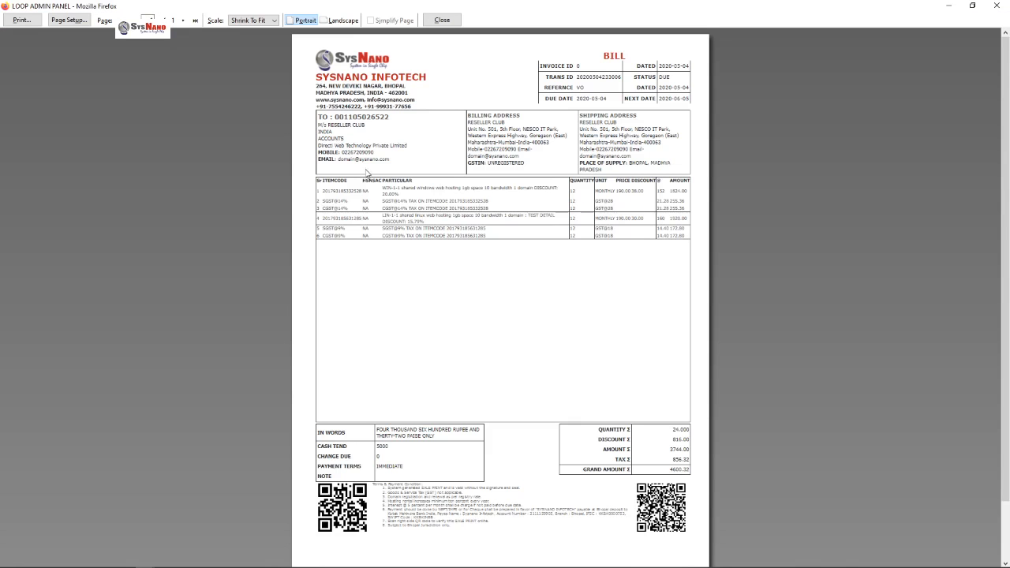
left_click(69, 19)
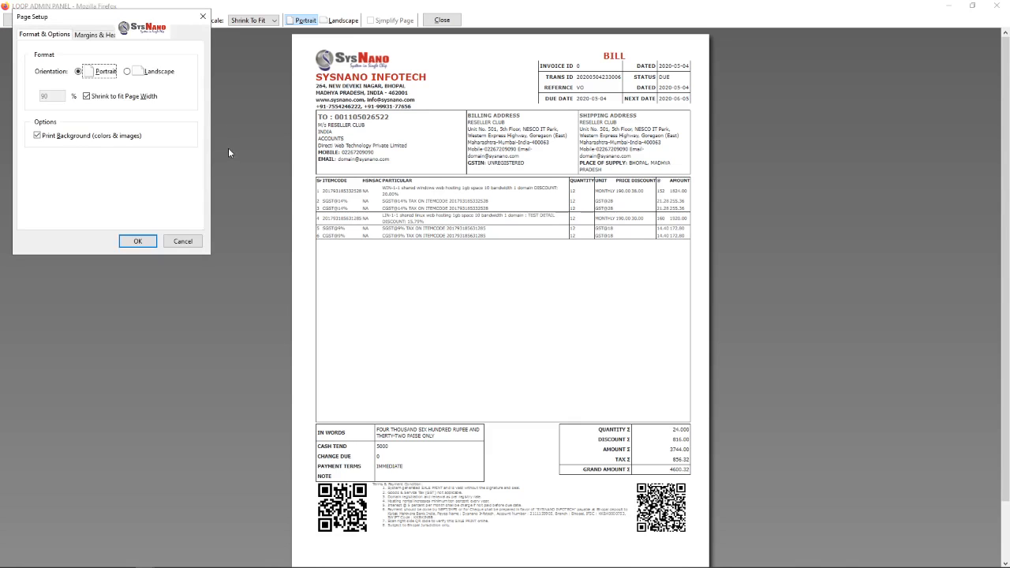
left_click_drag(110, 25, 356, 112)
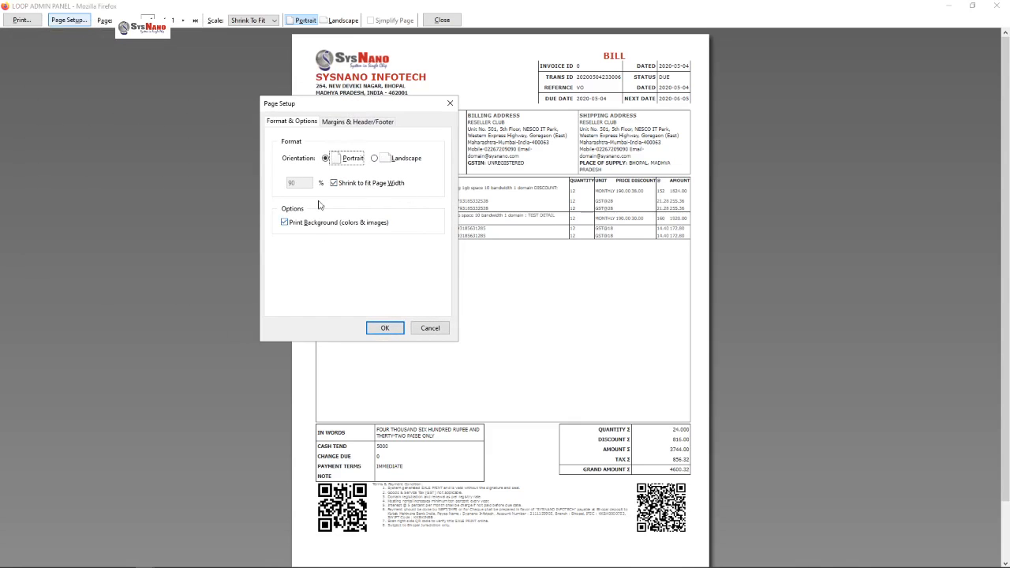
left_click(345, 124)
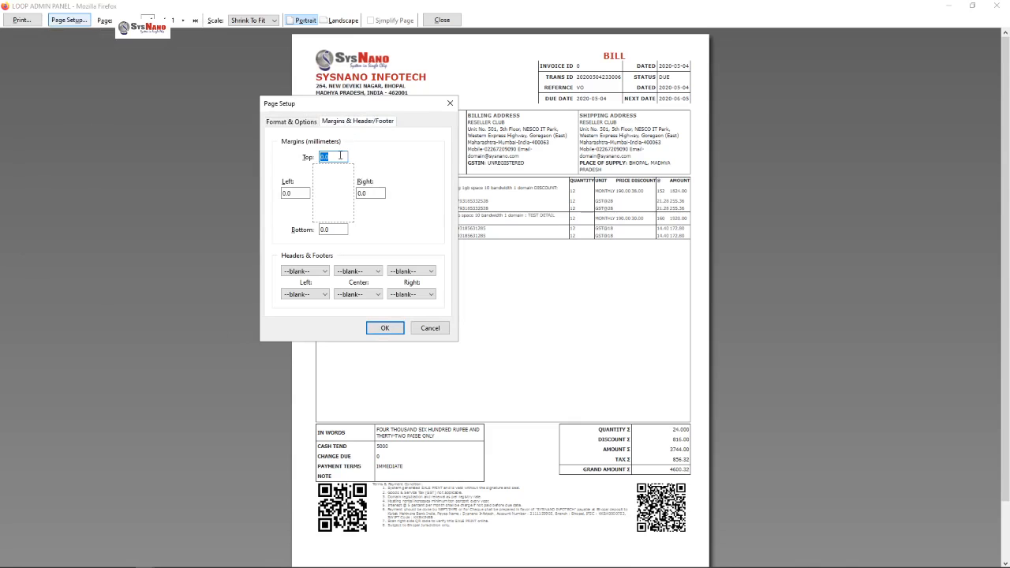
left_click(382, 329)
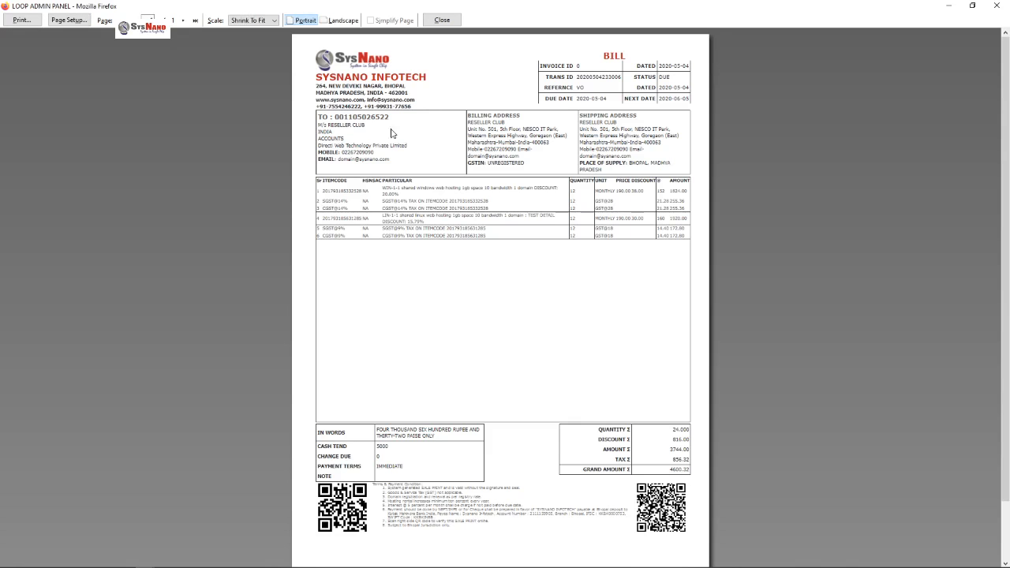
scroll(414, 126, "down", 2)
scroll(422, 183, "up", 2)
scroll(422, 184, "down", 2)
scroll(422, 185, "up", 2)
scroll(533, 189, "down", 2)
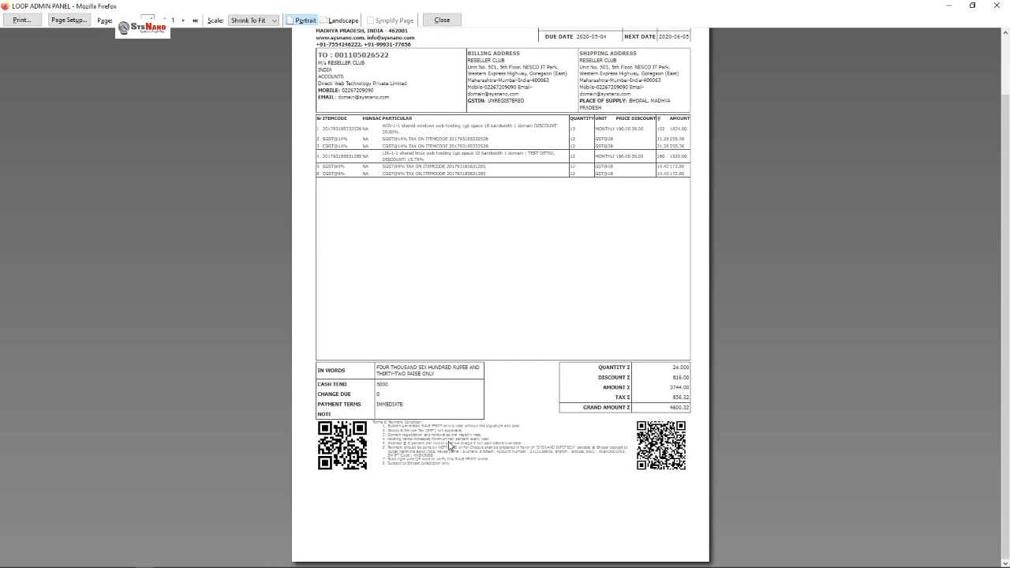
Print the bill from Firefox to the PDF24 virtual printer
left_click(22, 25)
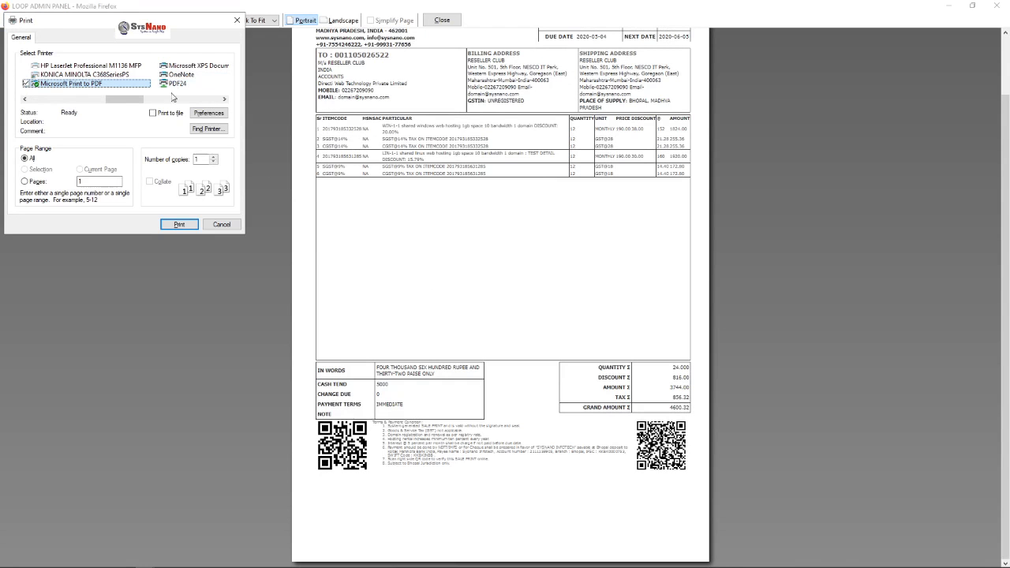
left_click_drag(132, 100, 174, 126)
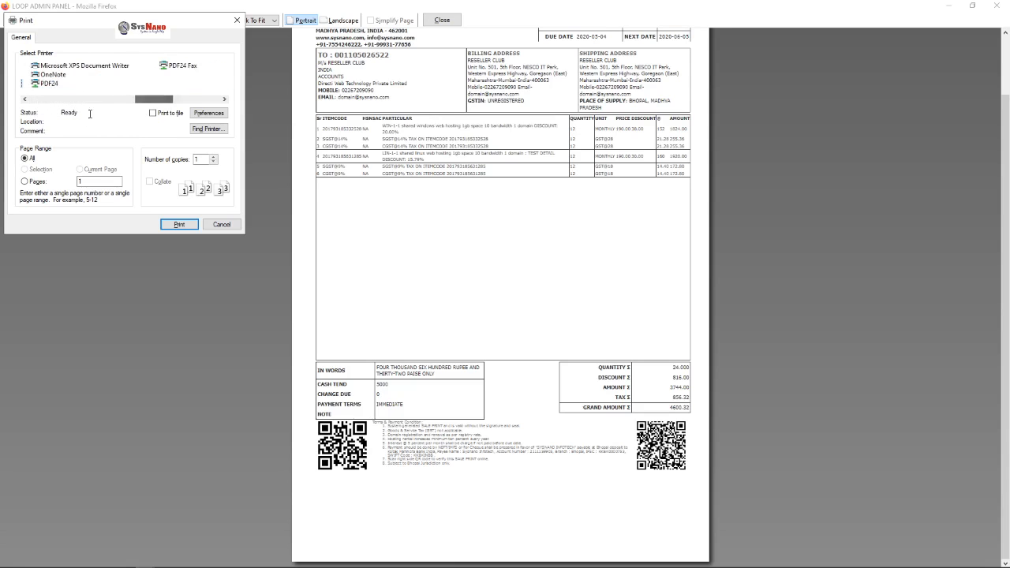
left_click(45, 86)
left_click(45, 85)
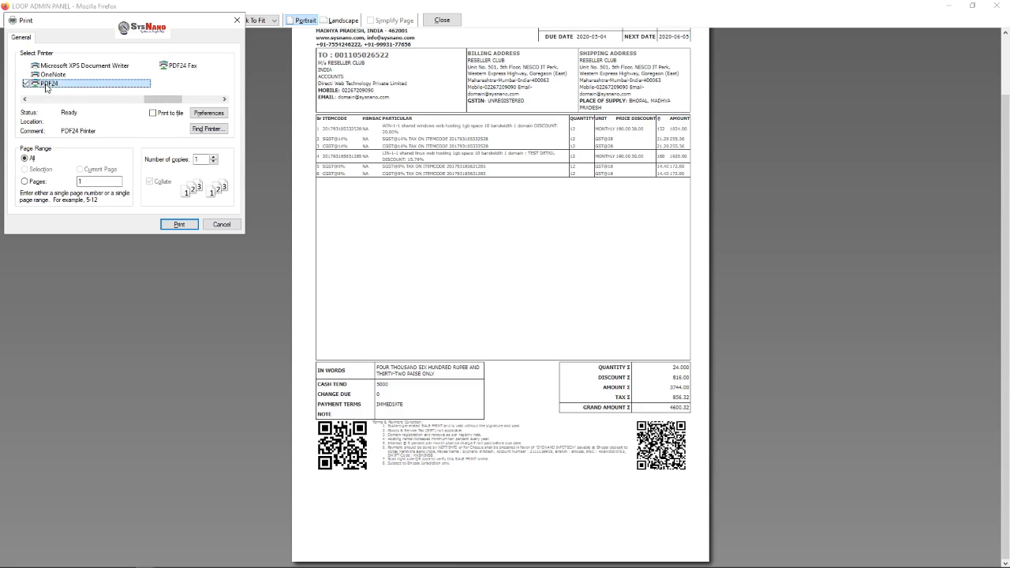
left_click(43, 184)
left_click(180, 225)
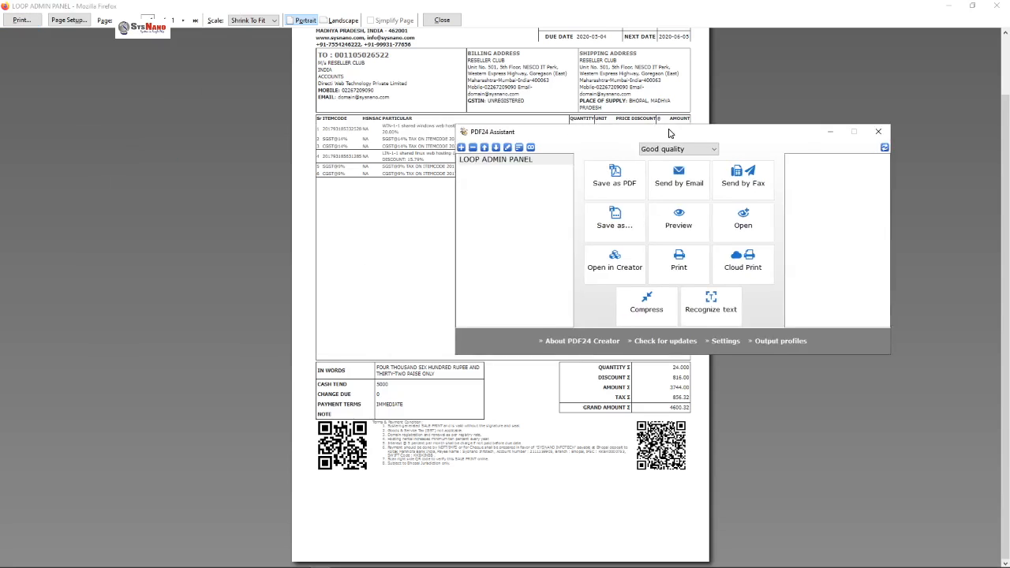
Save the bill at Good quality as LOOP ADMIN PANEL.pdf in Downloads, then close the print preview
left_click_drag(664, 128, 521, 128)
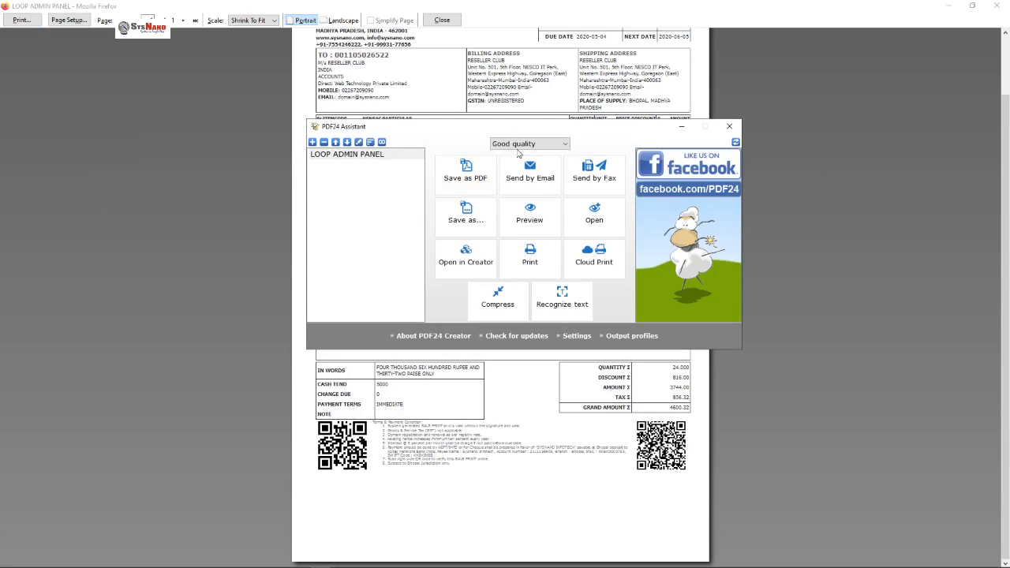
left_click(523, 145)
left_click(523, 172)
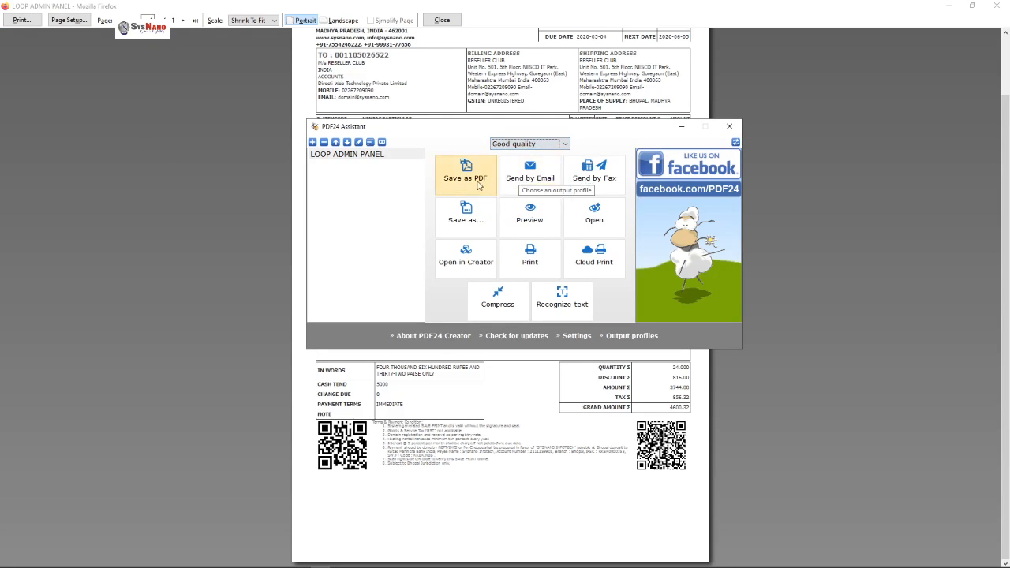
left_click(462, 177)
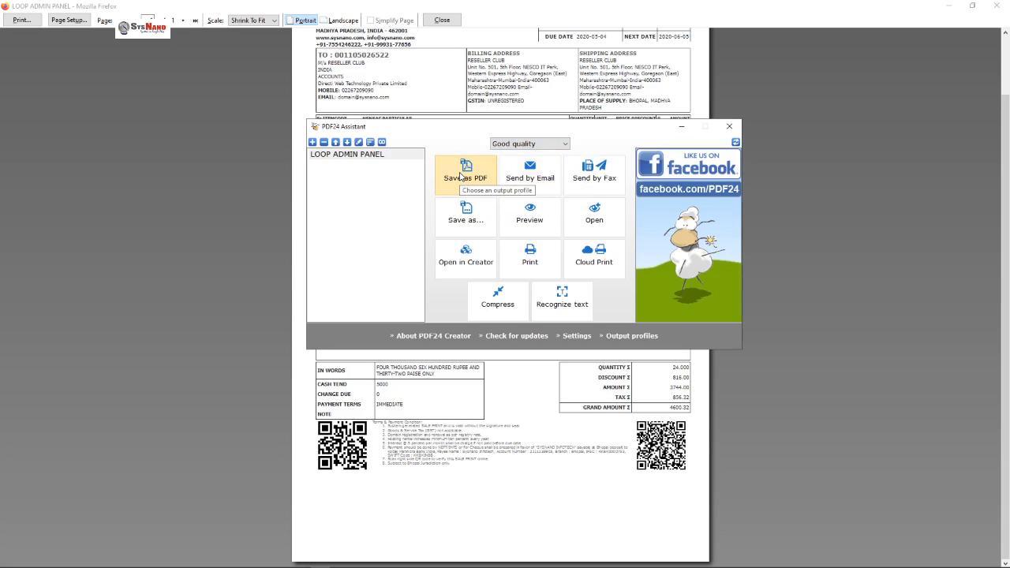
left_click(462, 178)
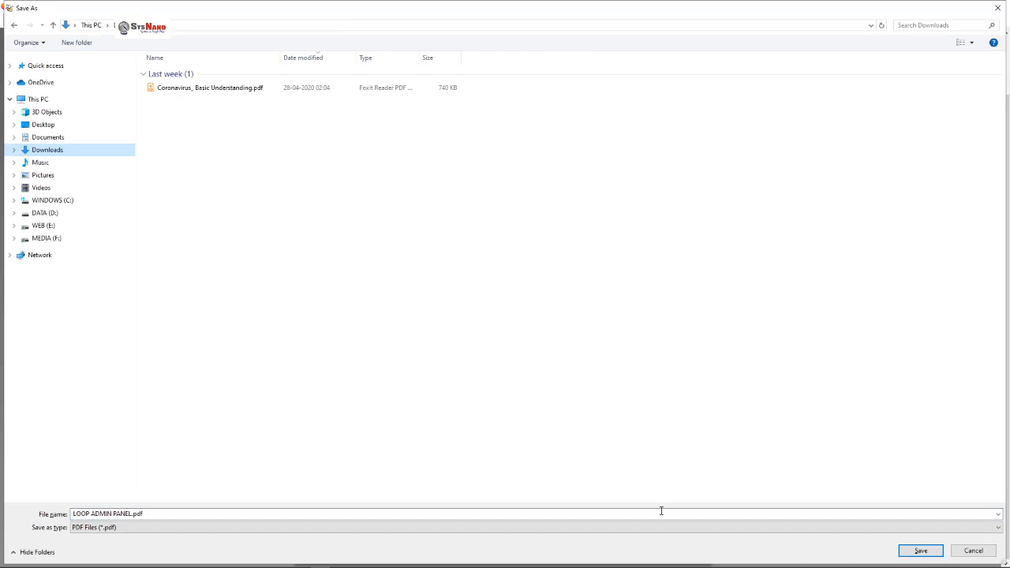
left_click(923, 552)
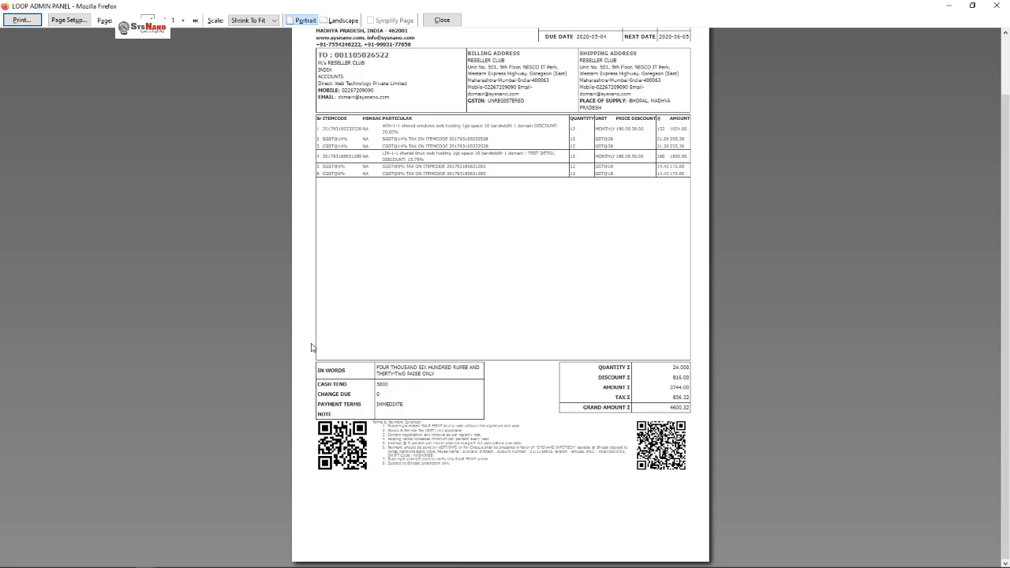
left_click(443, 20)
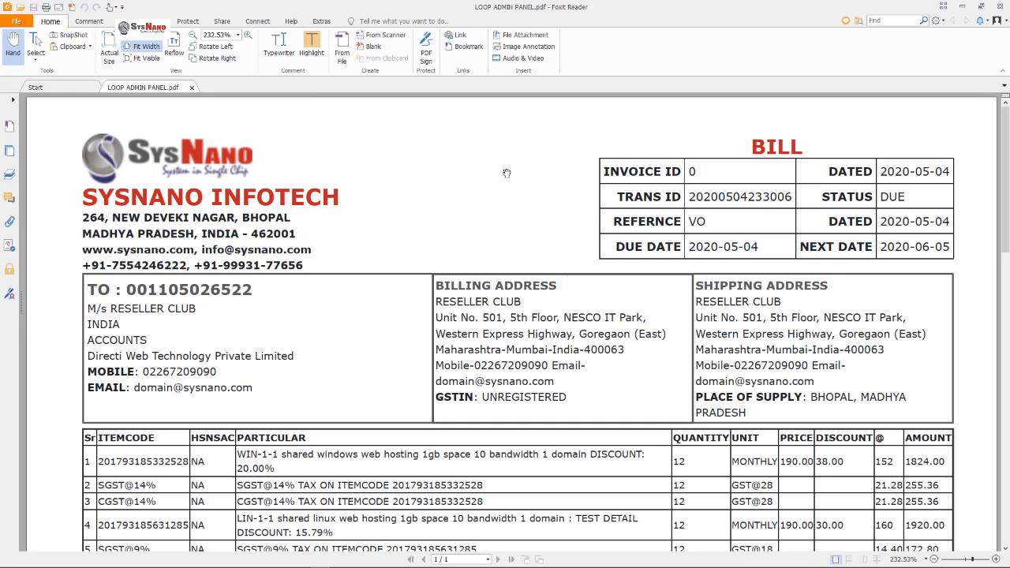
Scroll LOOP ADMIN PANEL.pdf in Foxit Reader and fit the whole page at 76.47%
scroll(509, 205, "down", 4)
scroll(508, 204, "down", 3)
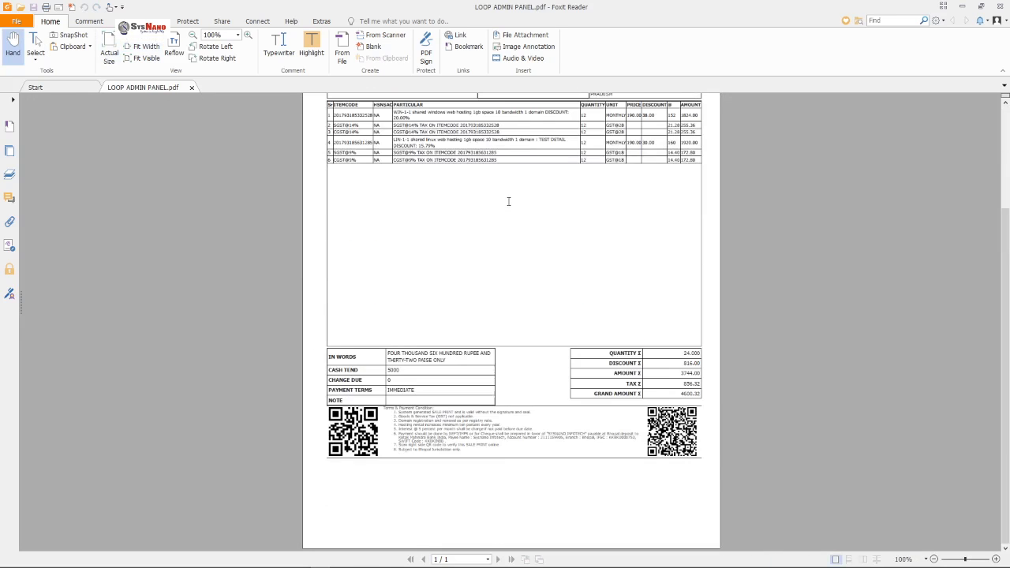
scroll(505, 205, "up", 3)
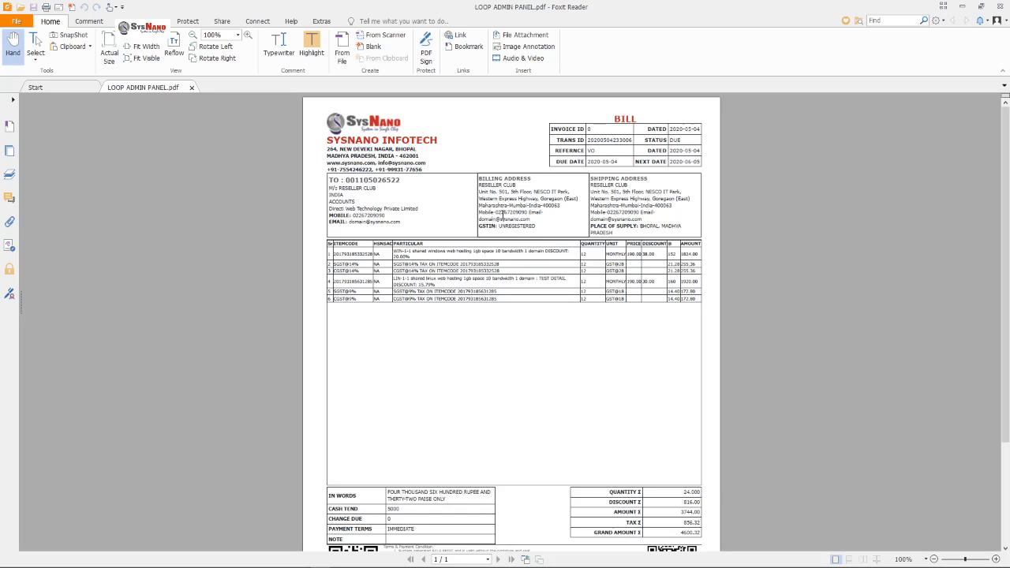
key("ctrl+2")
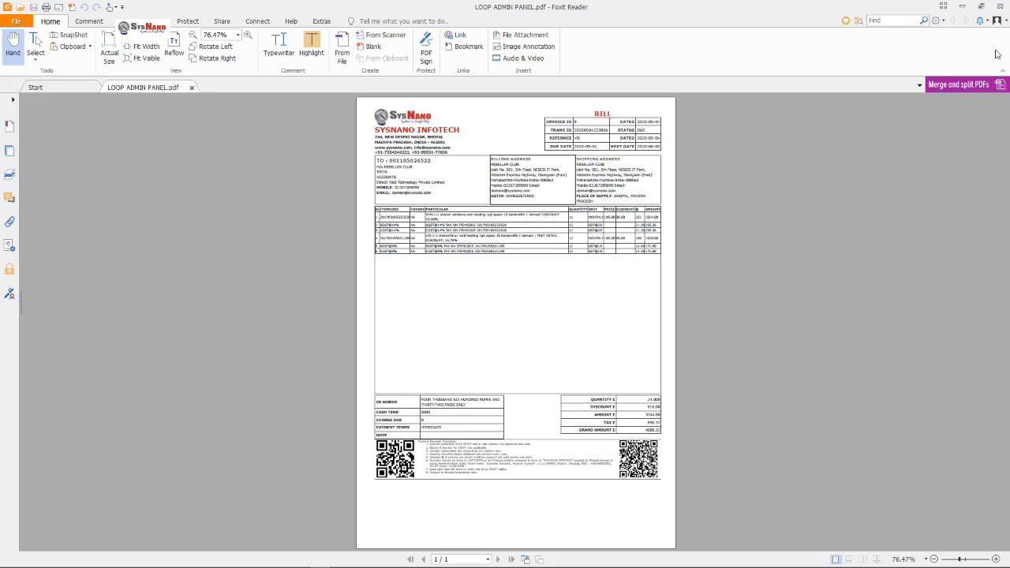
Close Foxit Reader, recheck the bill in Firefox, and close the print view back to the EBS sale form
left_click(1001, 7)
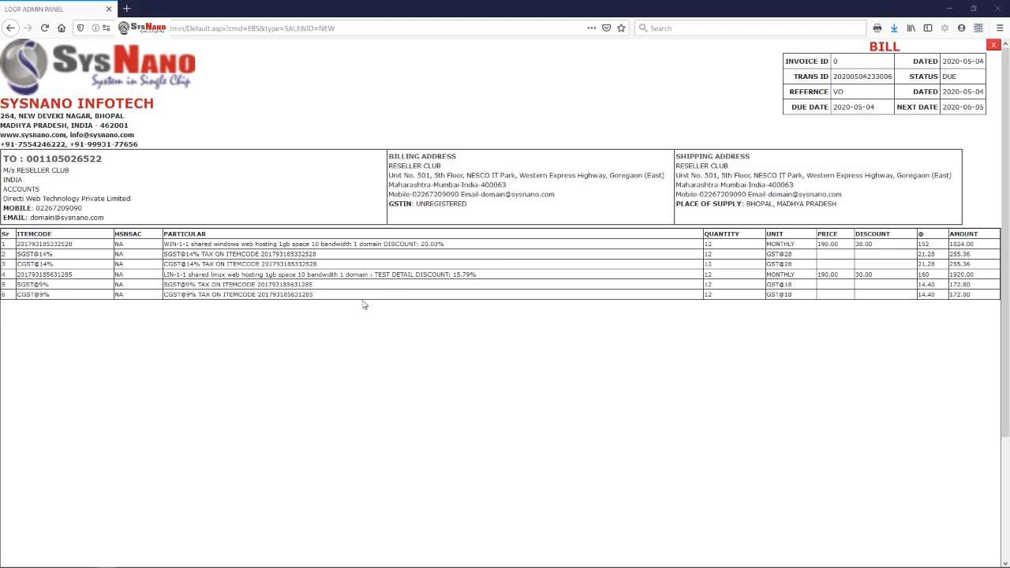
scroll(361, 305, "down", 2)
scroll(419, 311, "down", 2)
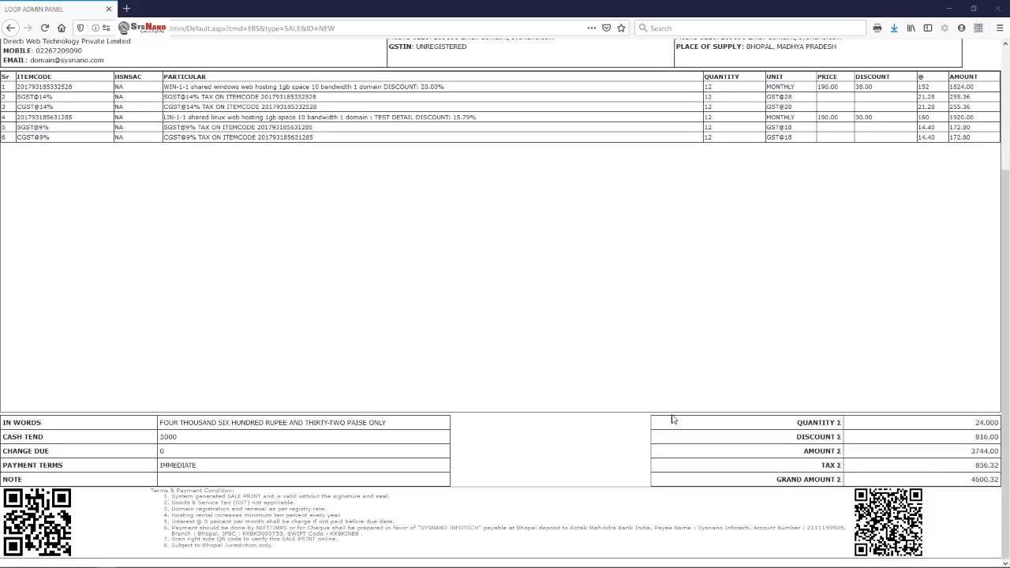
scroll(574, 347, "up", 3)
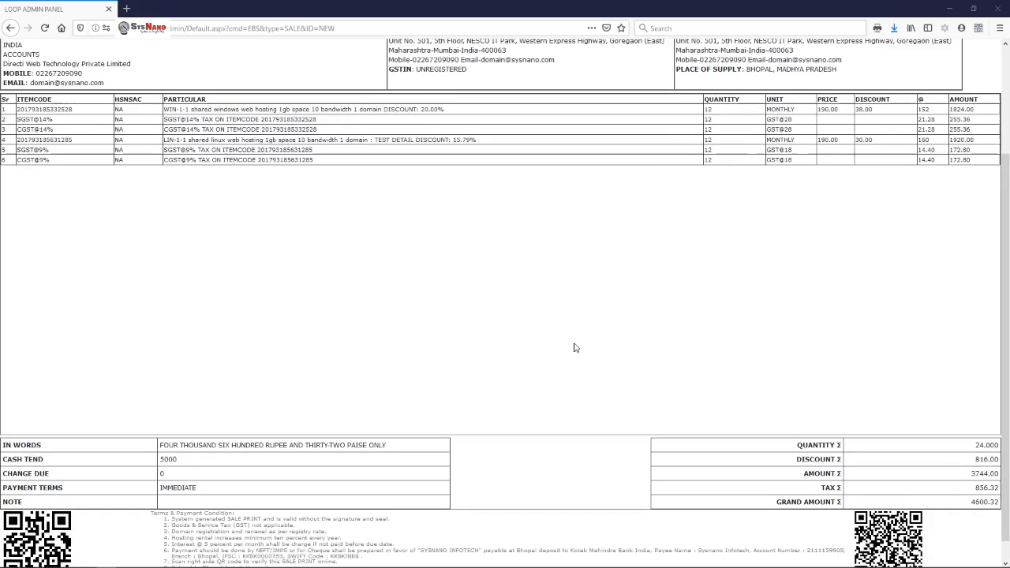
scroll(575, 348, "up", 4)
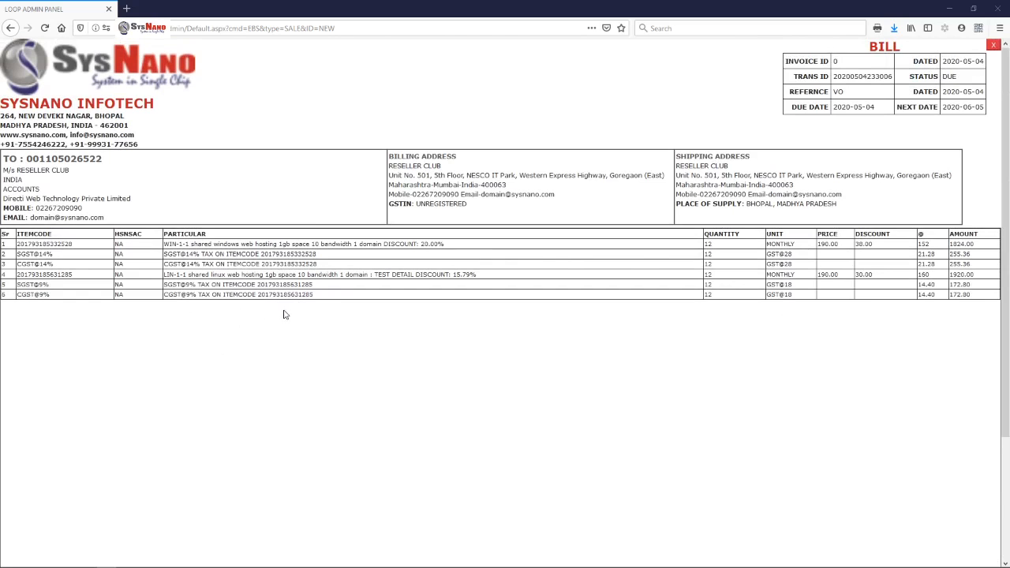
left_click(993, 46)
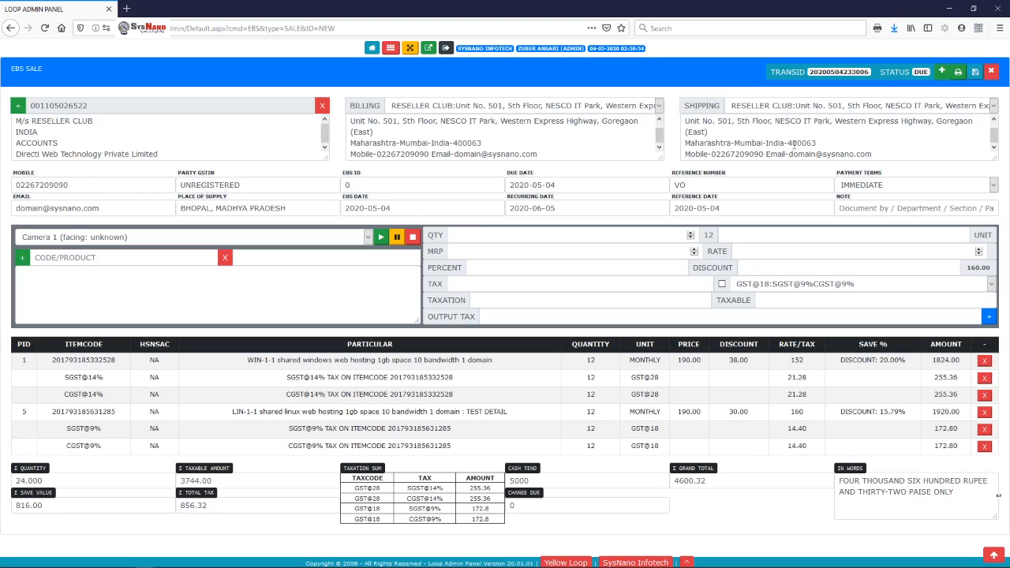
Close the sale form to reach the EBS sale list and place the cursor in its search
left_click(990, 72)
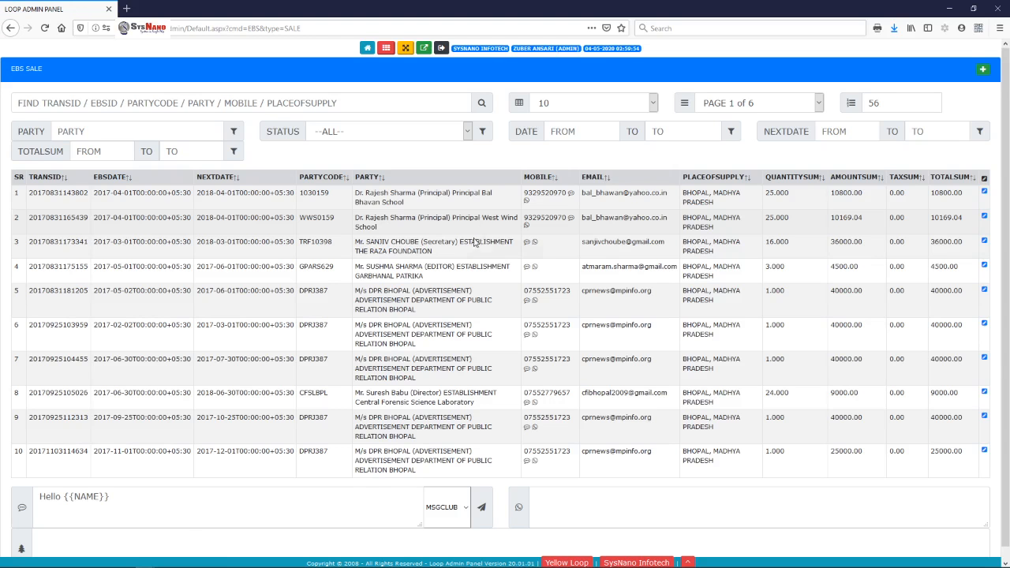
scroll(464, 265, "down", 1)
scroll(355, 252, "up", 1)
left_click(162, 102)
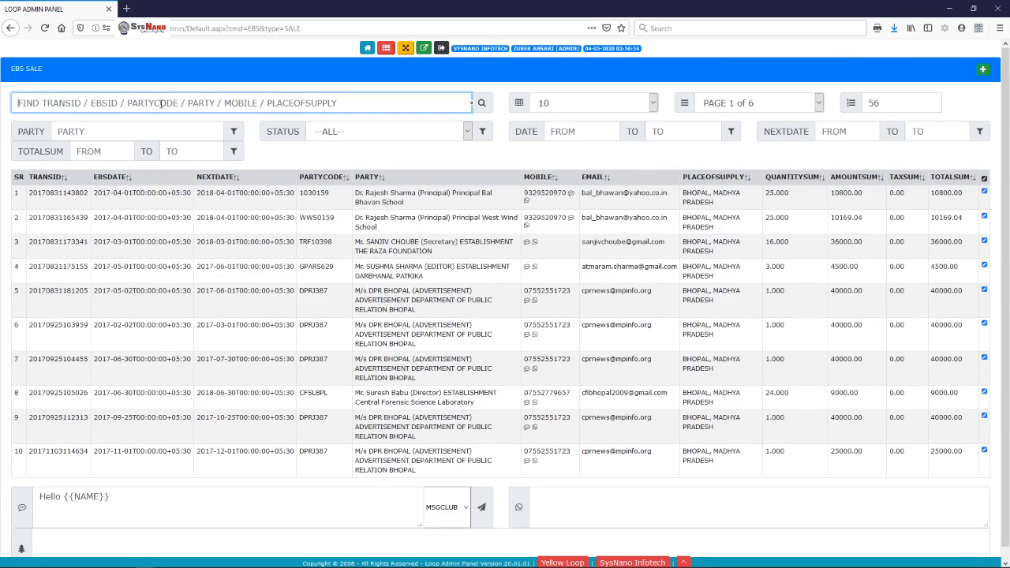
Change rows per page to 200, then 25, and finally 10
left_click(586, 104)
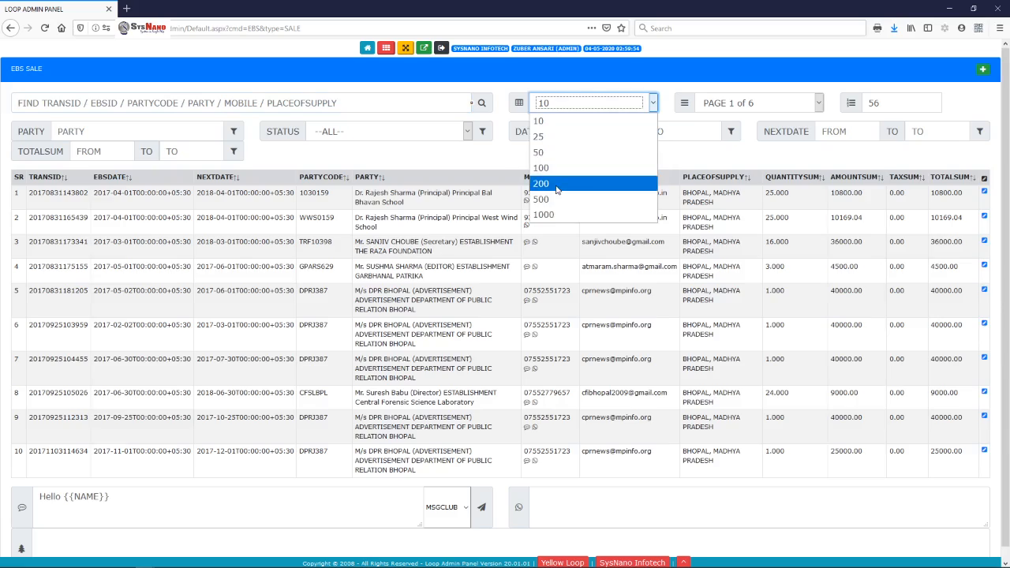
left_click(556, 181)
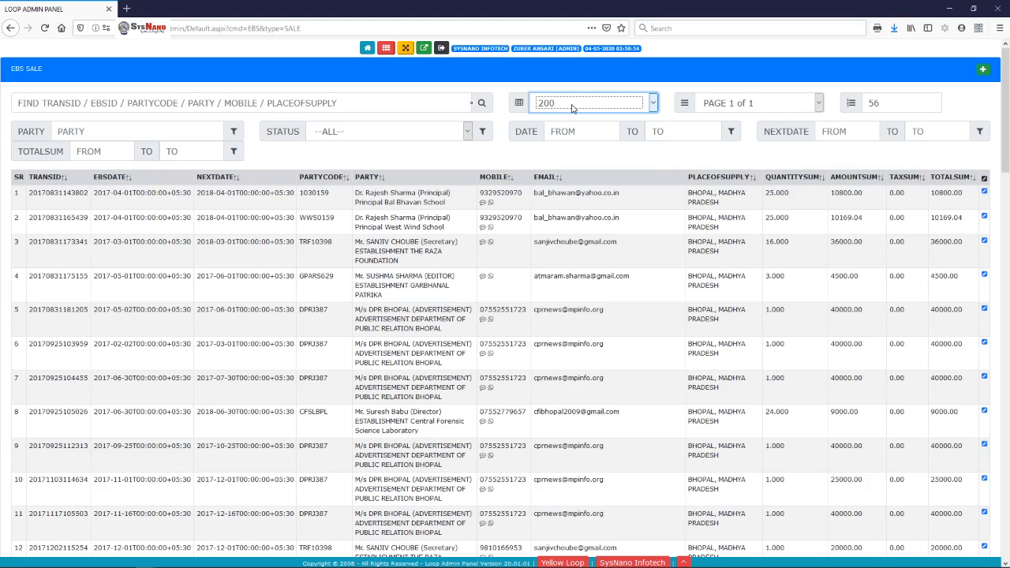
left_click(572, 104)
left_click(569, 138)
left_click(570, 104)
left_click(592, 119)
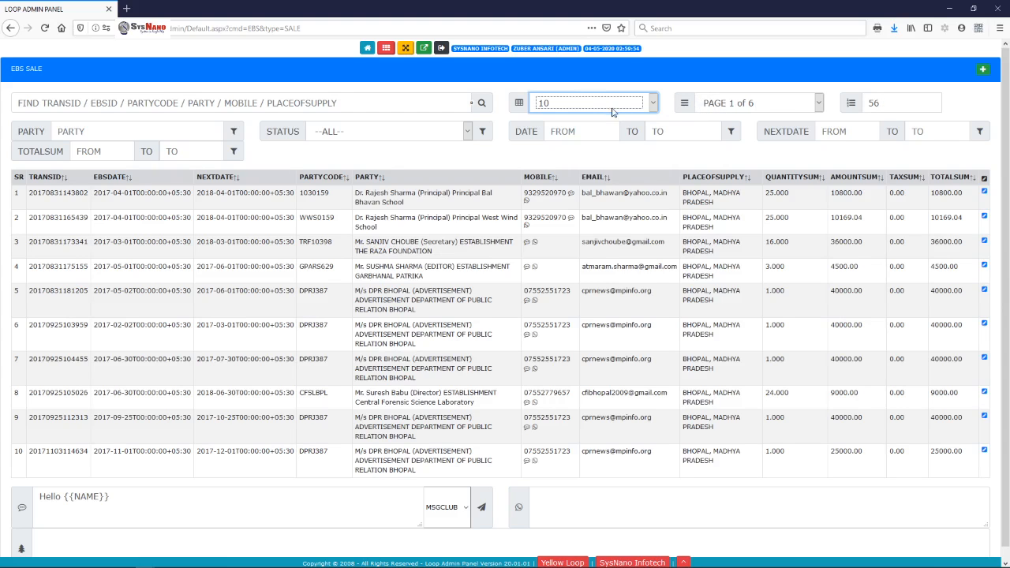
Jump to page 4 of the sales list, then back to page 1
left_click(709, 103)
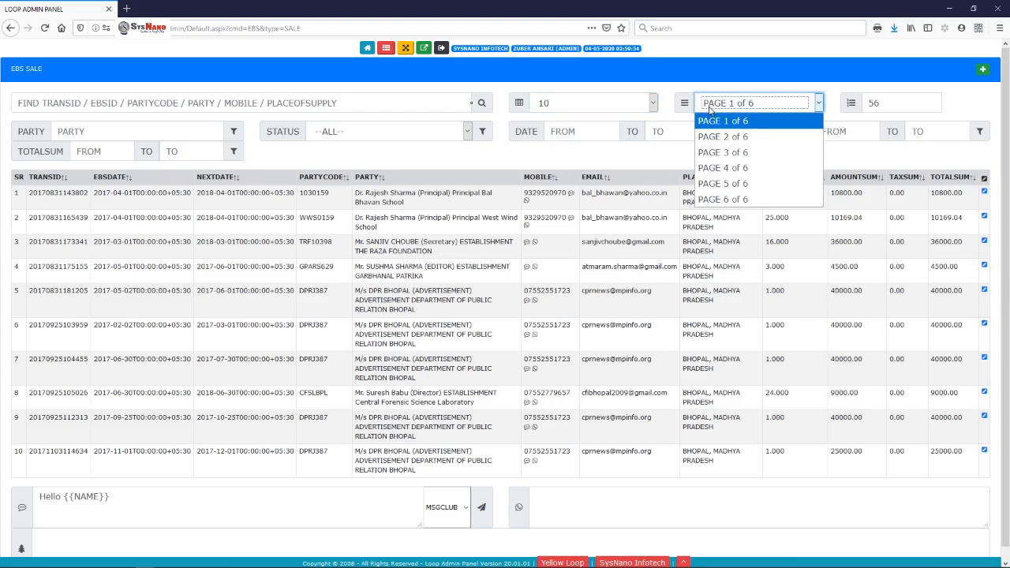
left_click(729, 150)
left_click(740, 104)
left_click(736, 126)
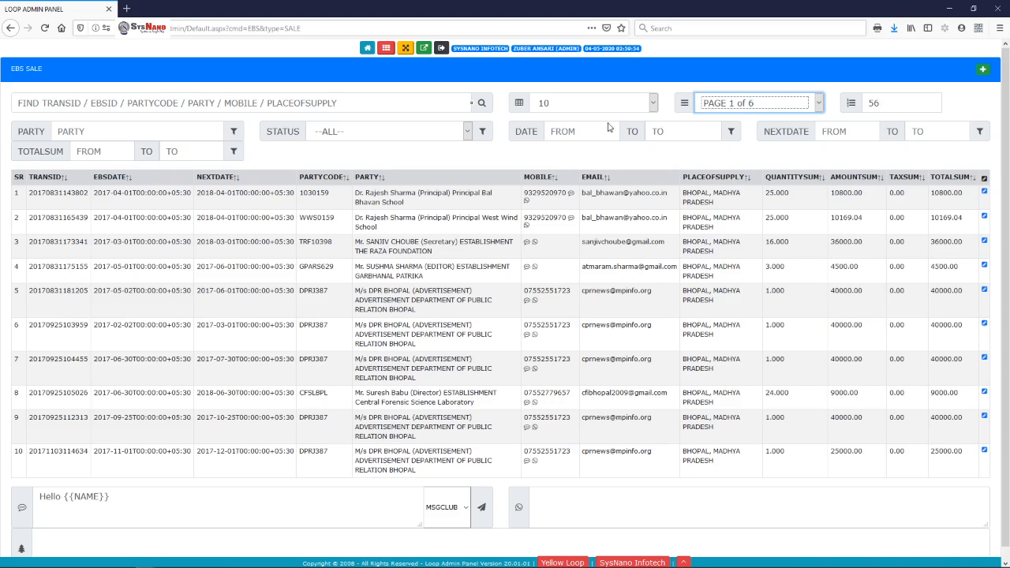
Filter the sale list by the Directi party, typed as 'Direct'
left_click(187, 132)
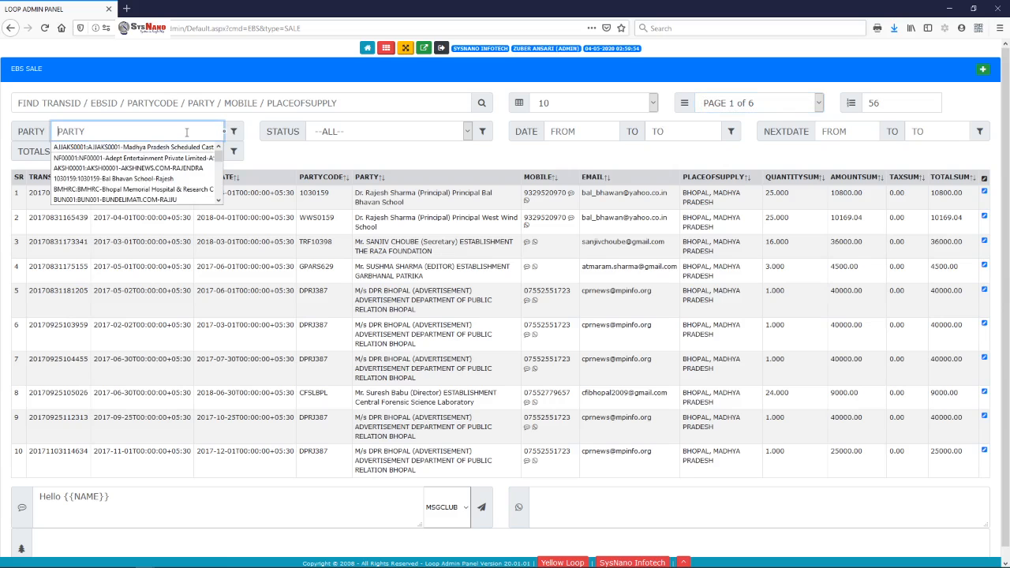
type("Di")
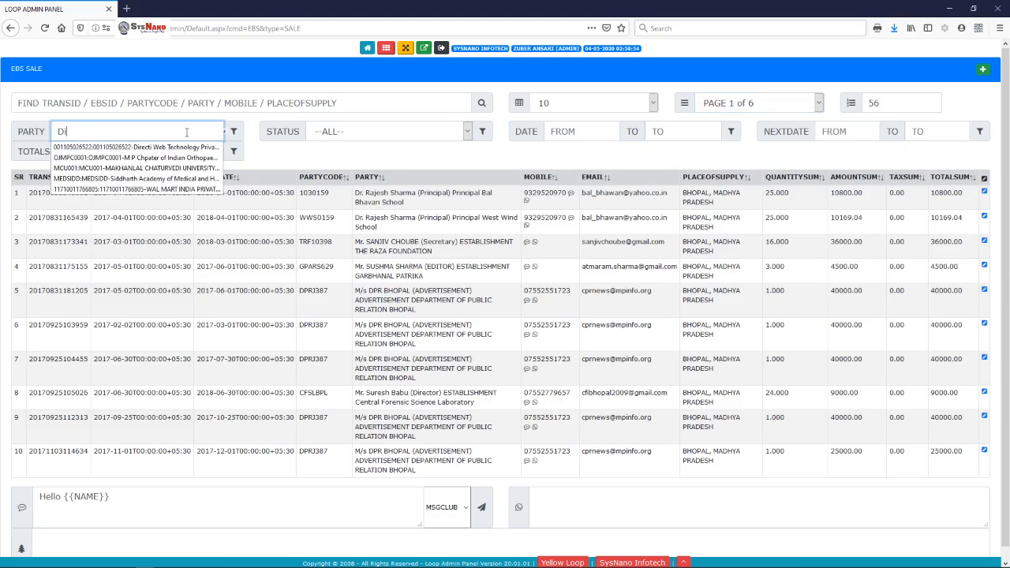
type("rect")
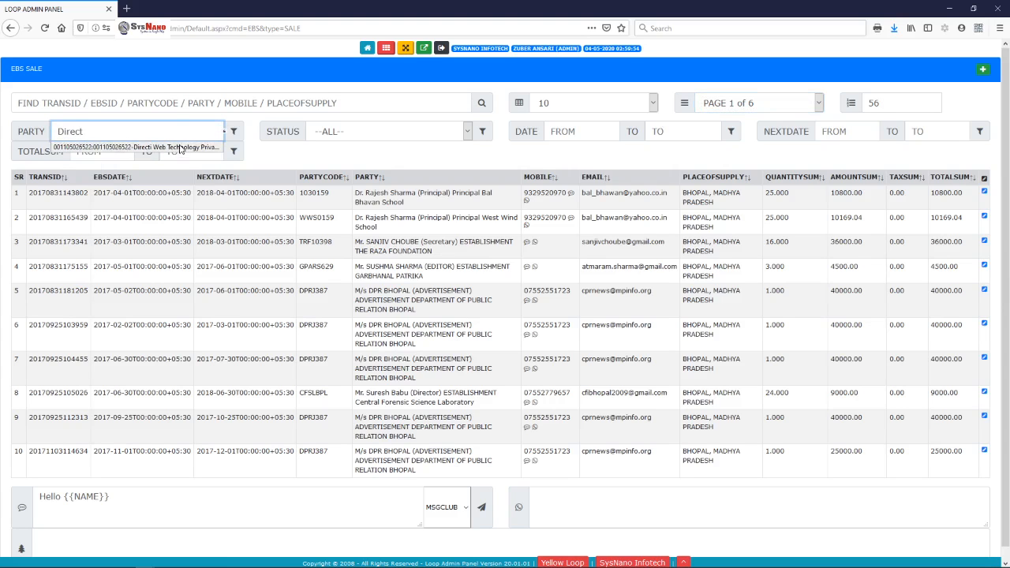
left_click(182, 147)
left_click(235, 133)
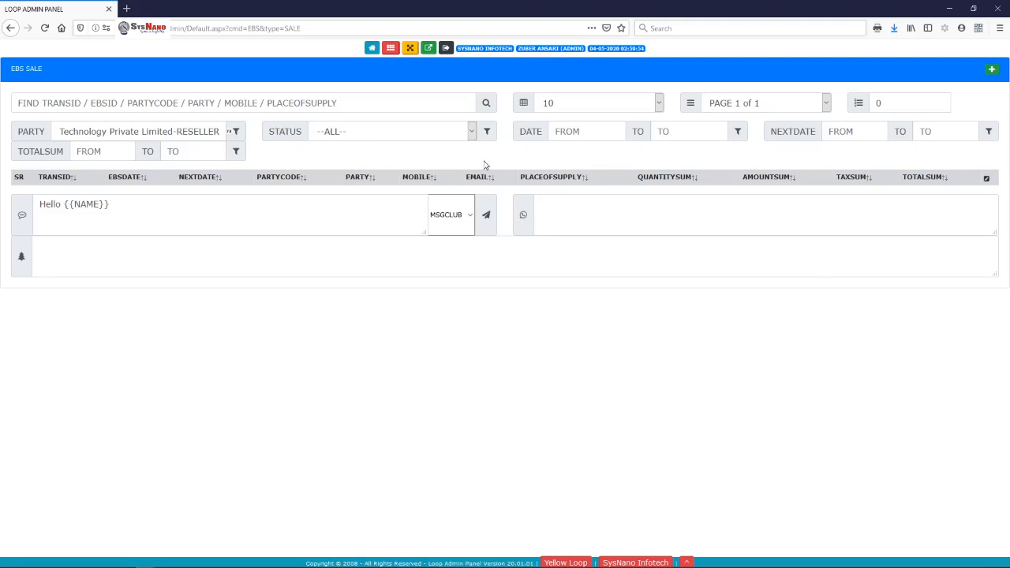
Replace the party with Bal Bhavan School, typed as 'bal', and reapply the filter
triple_click(194, 134)
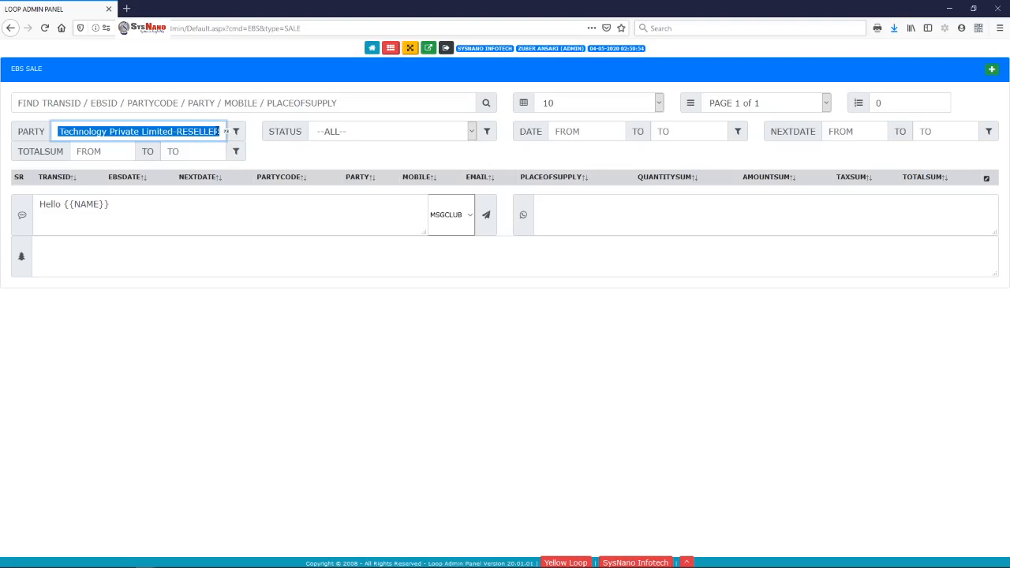
key("BackSpace")
type("bal")
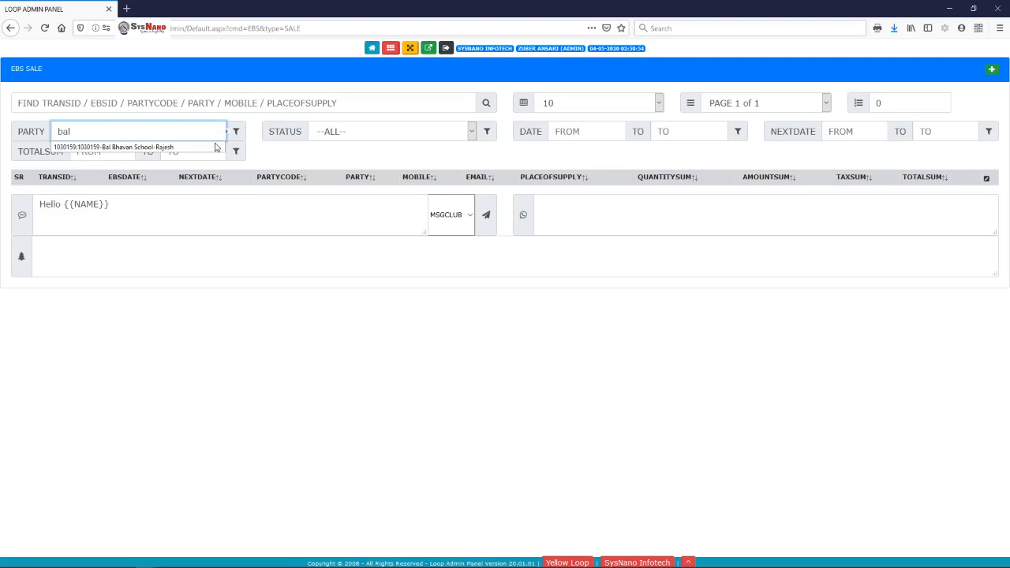
left_click(216, 147)
left_click(237, 132)
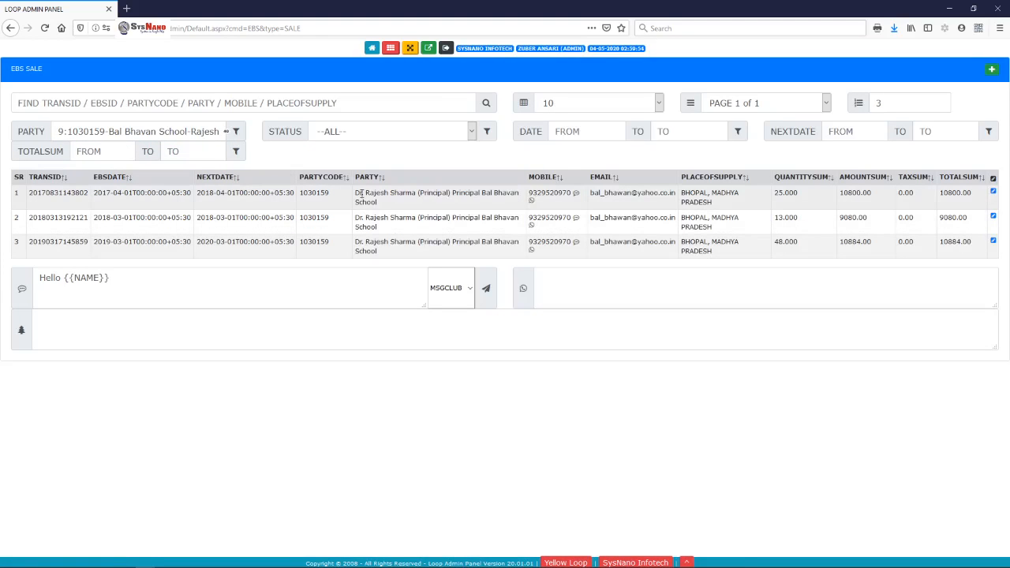
Filter by PAID payment status, then by CASHPAID
left_click(391, 134)
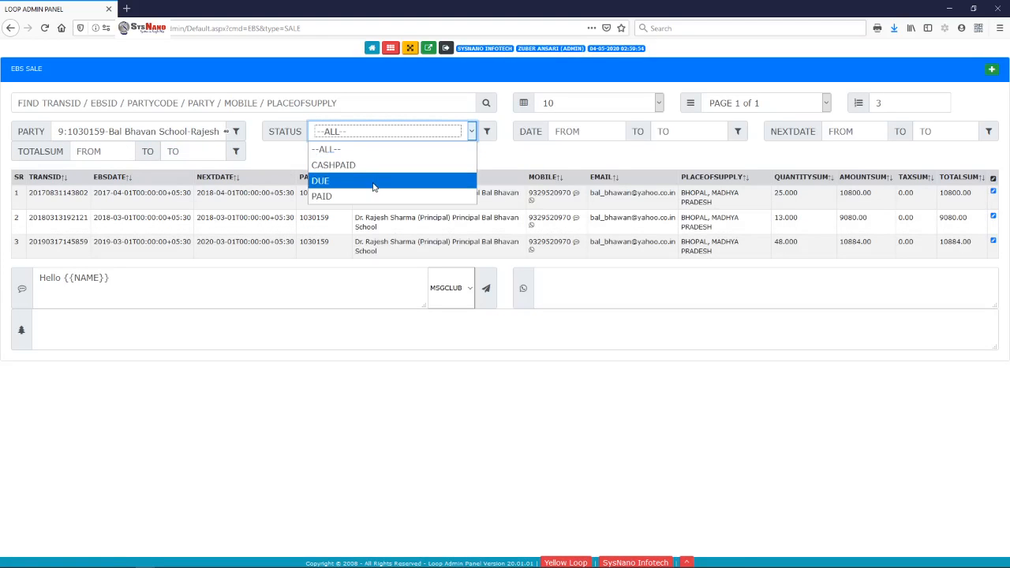
left_click(368, 197)
left_click(487, 132)
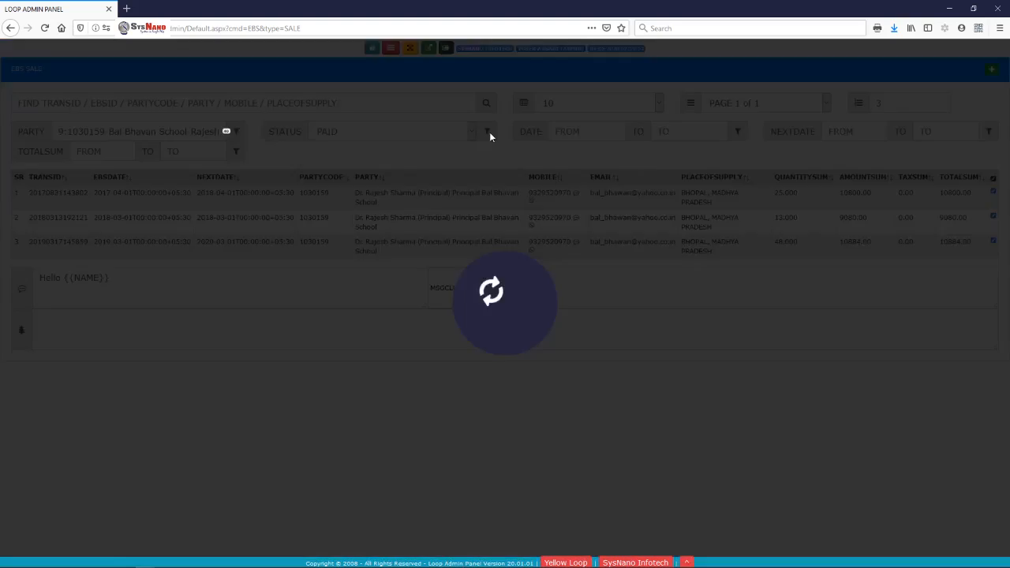
left_click(428, 136)
left_click(422, 164)
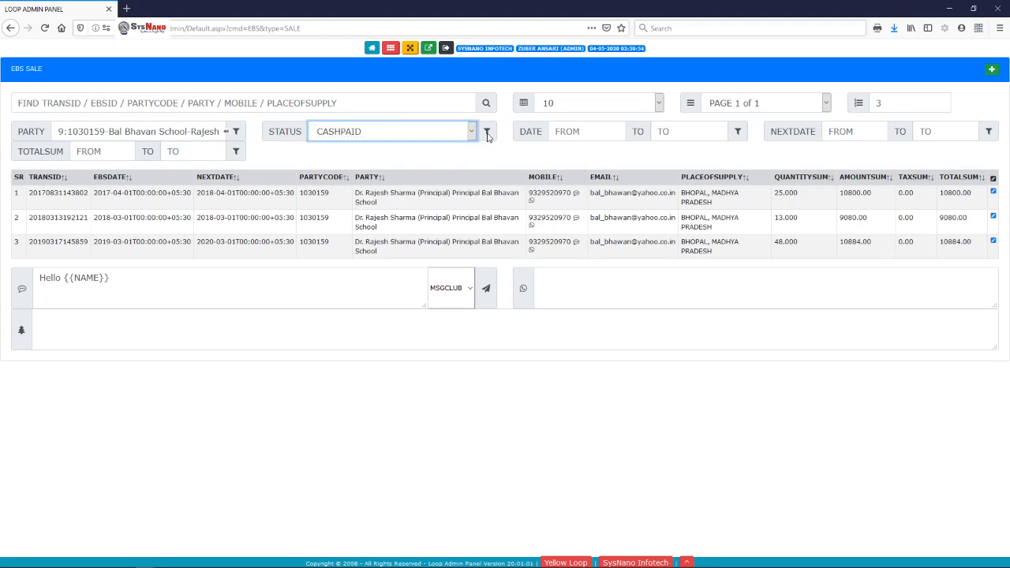
left_click(487, 132)
Filter by DUE status, then reset the status to --ALL--
left_click(433, 136)
left_click(415, 180)
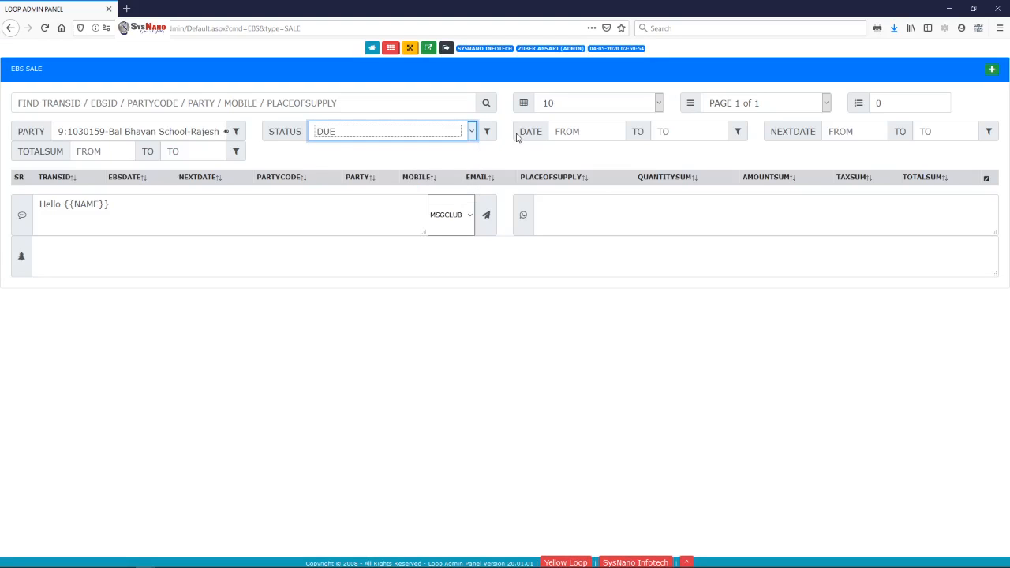
left_click(485, 132)
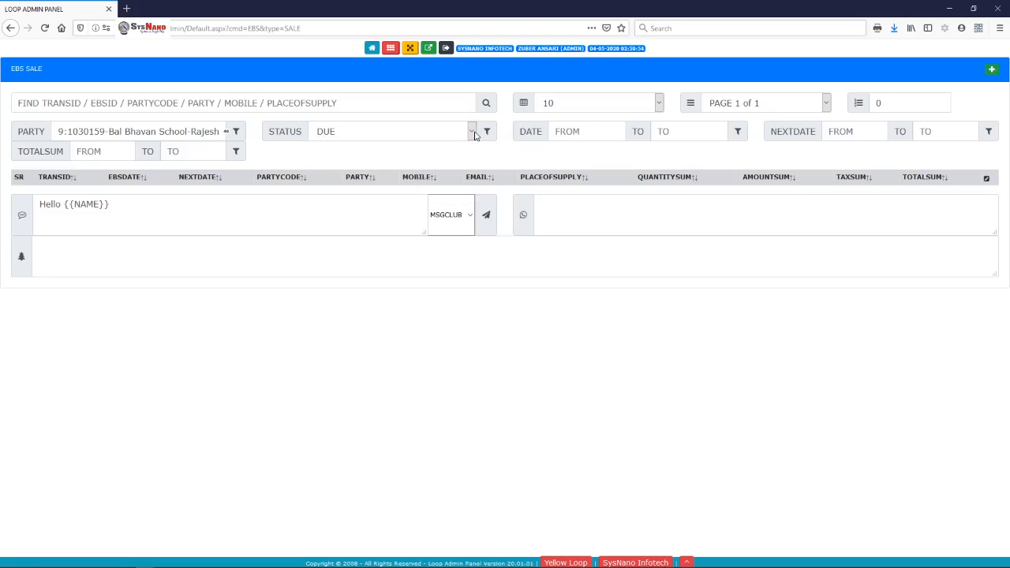
left_click(472, 132)
left_click(447, 149)
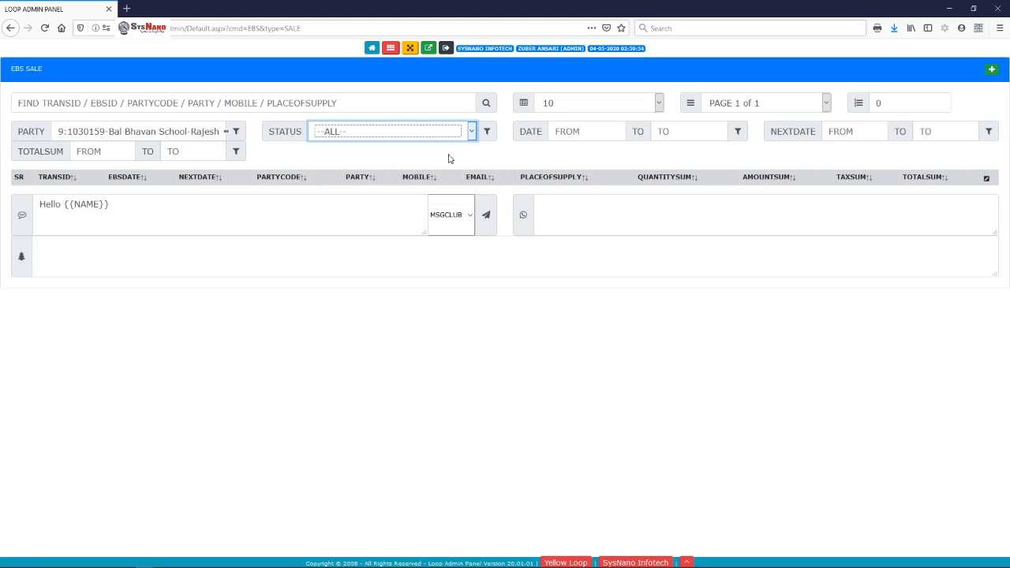
left_click(487, 132)
Rerun the all-status filter to list every Bal Bhavan School sale
left_click(589, 133)
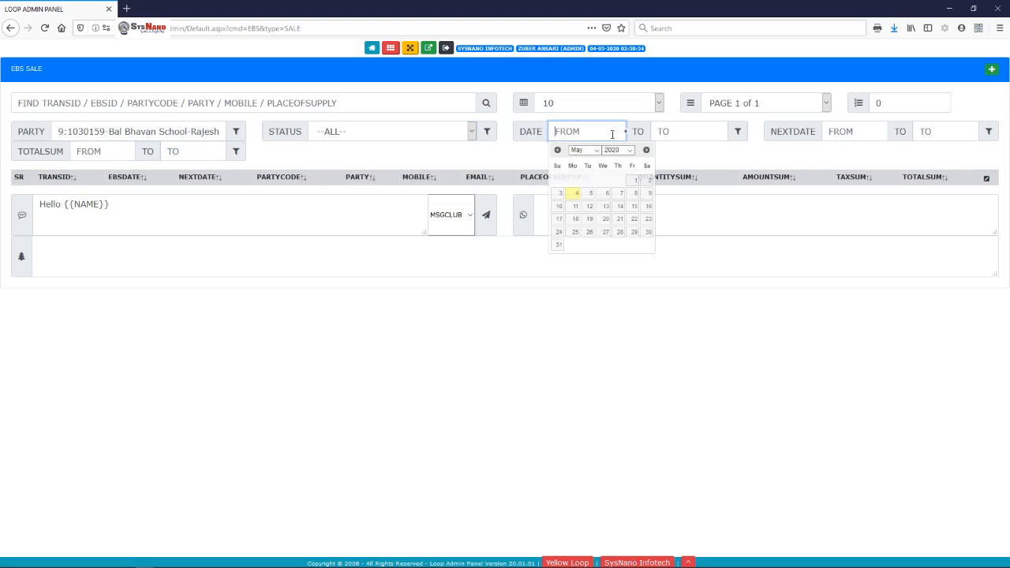
left_click(695, 132)
left_click(485, 131)
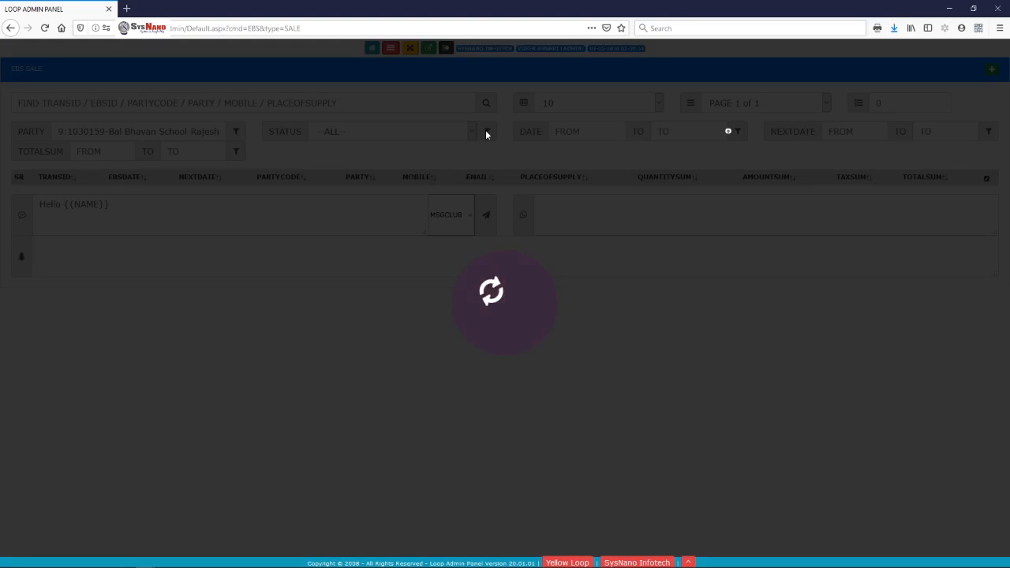
double_click(211, 131)
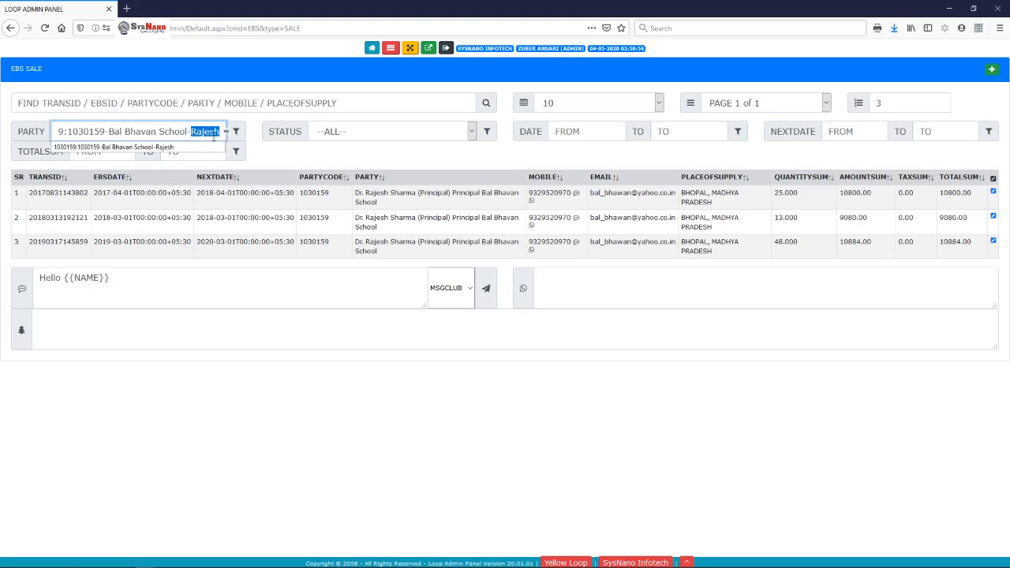
left_click(310, 160)
Pick dates 2019-12-01 to 2020-05-04 from the calendars and apply the date filter
left_click(592, 136)
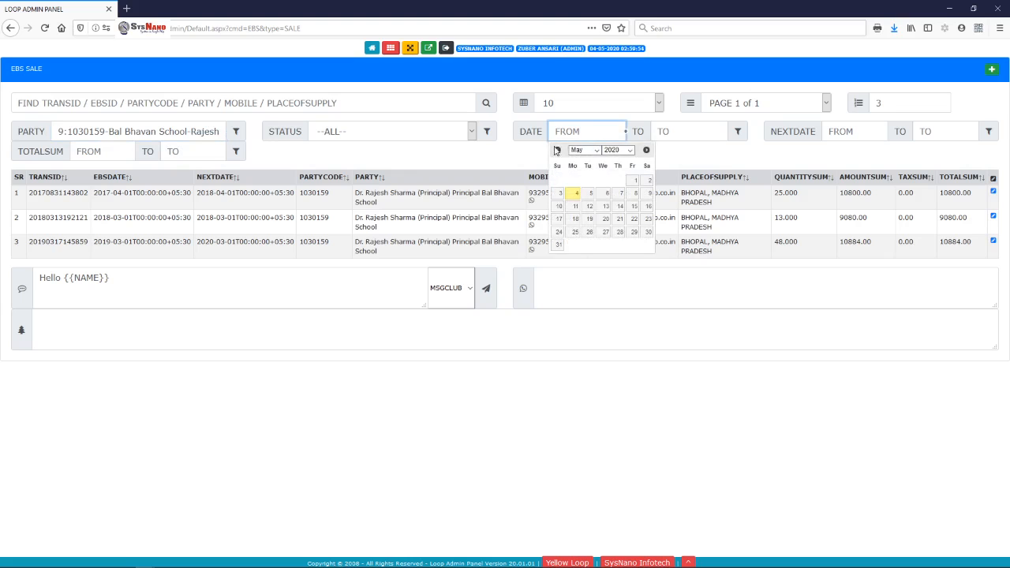
left_click(558, 151)
left_click(558, 151)
left_click(557, 151)
left_click(558, 151)
left_click(557, 151)
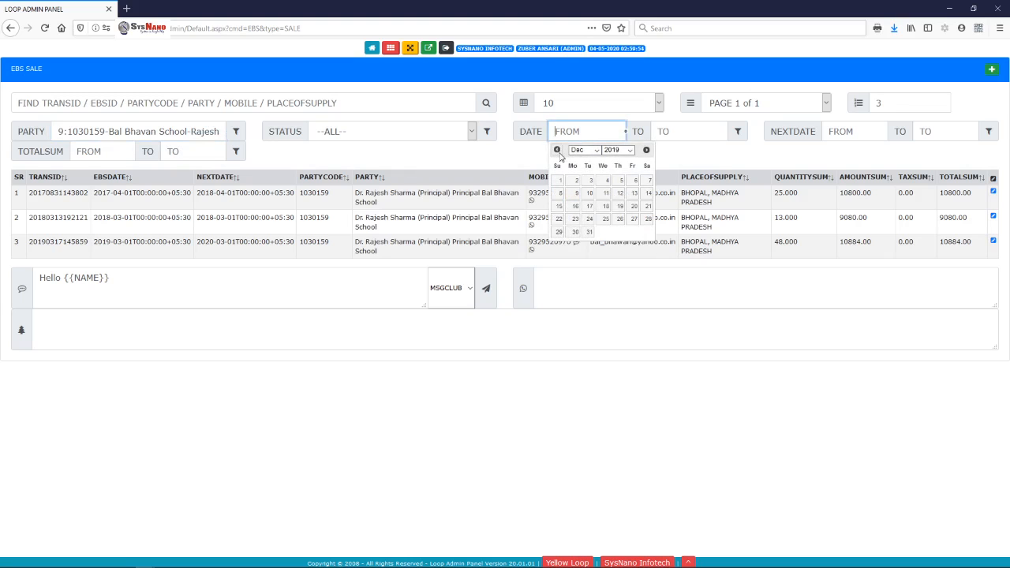
left_click(559, 181)
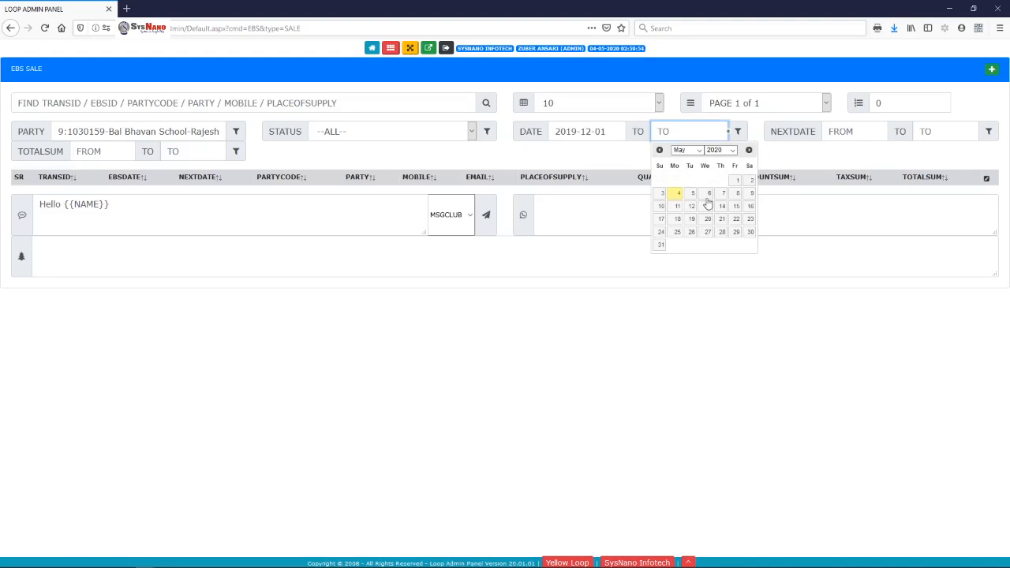
left_click(678, 194)
left_click(739, 133)
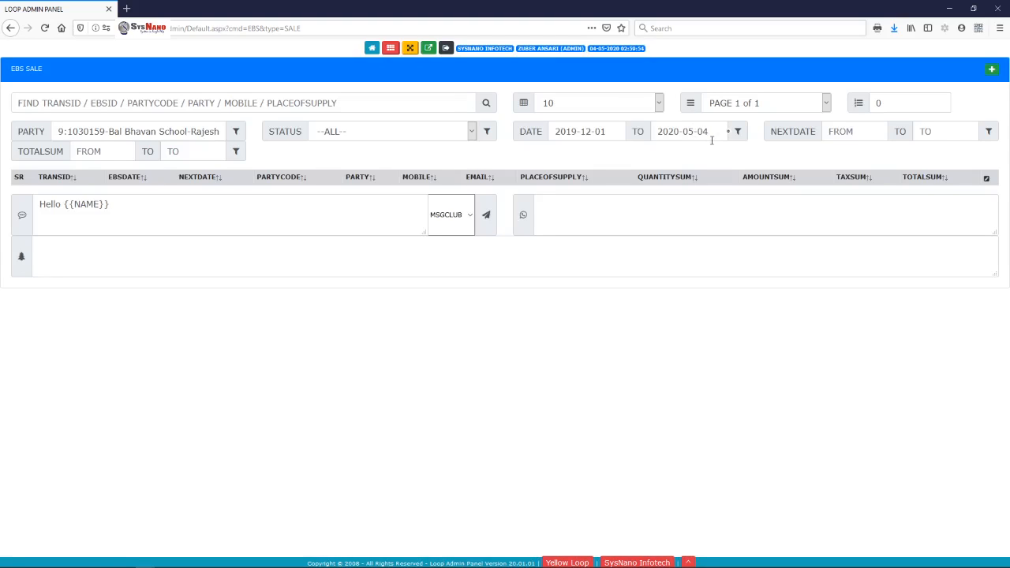
Correct the years to make the range 2018-12-01 through 2019-05-04 and refilter
left_click(574, 132)
type("8")
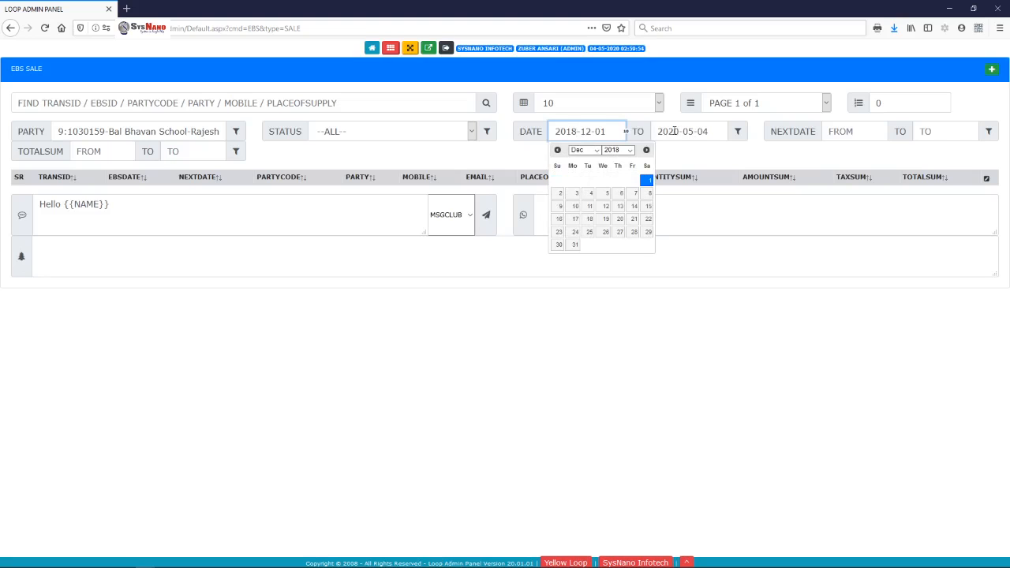
left_click(669, 131)
type("19")
left_click(737, 132)
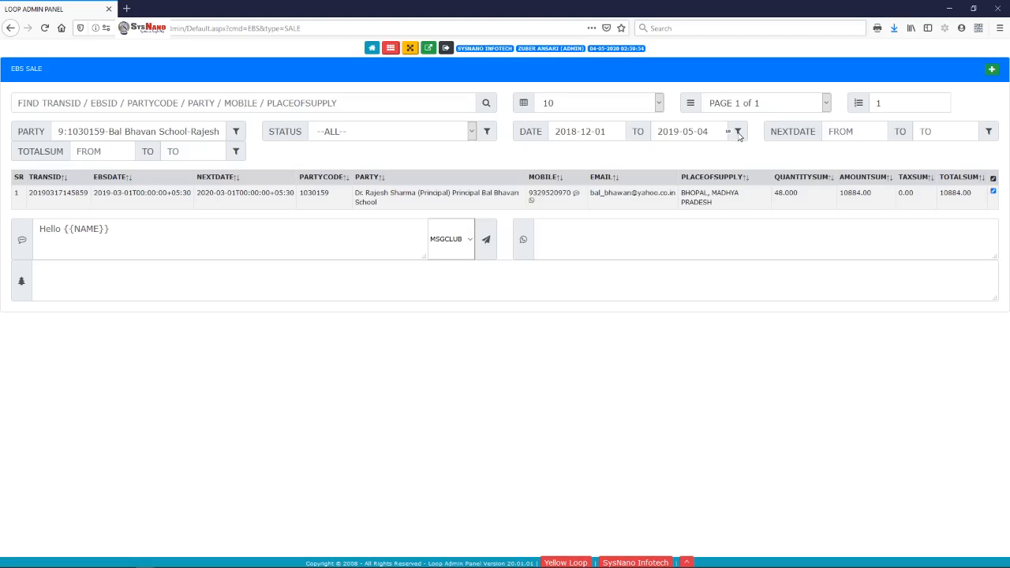
Move through the next-date calendar and the total-sum lower and upper bound fields
left_click(858, 132)
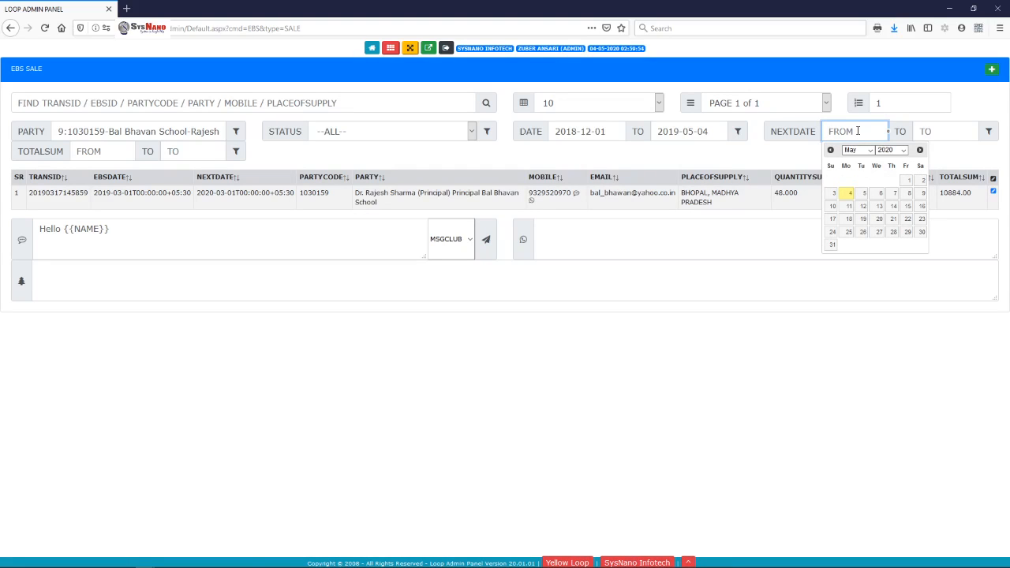
left_click(109, 151)
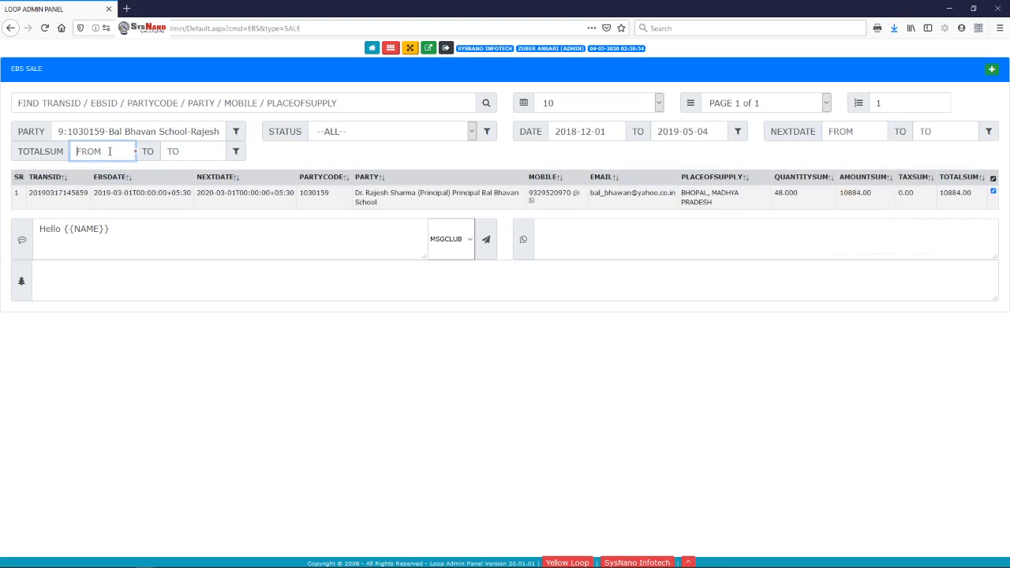
left_click(198, 153)
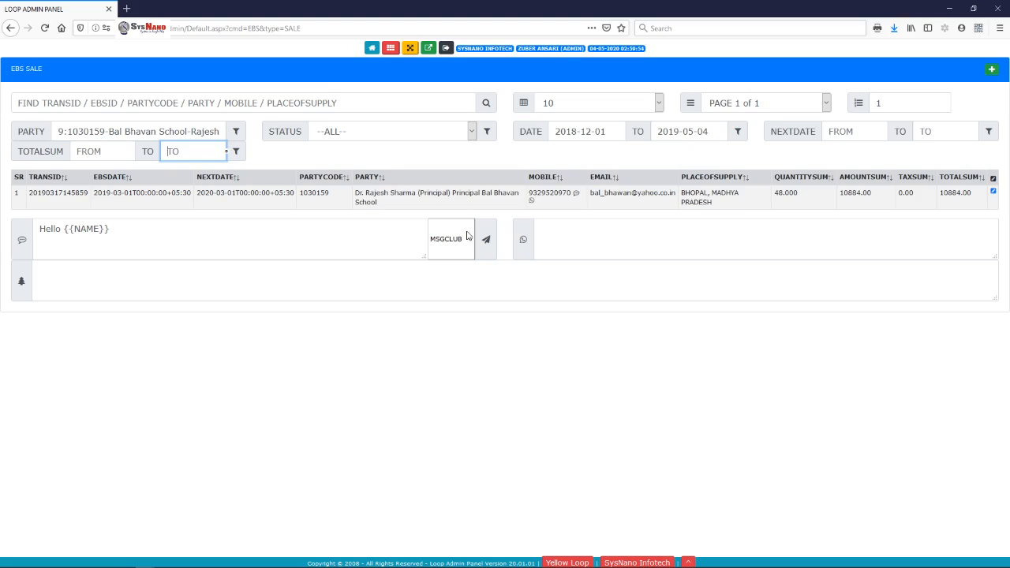
Open the full-screen navigation menu from the red icon in the top toolbar
left_click(391, 48)
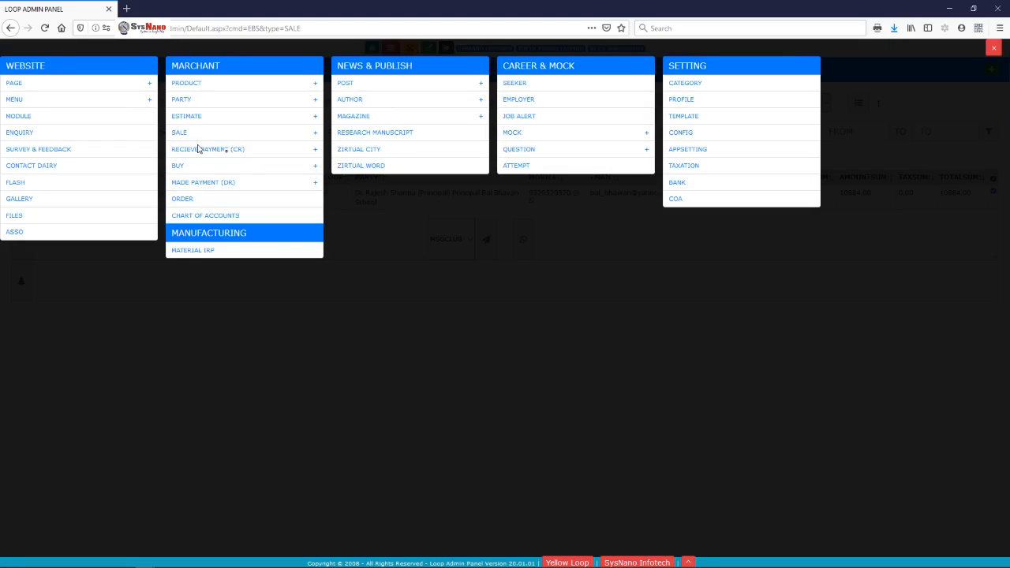